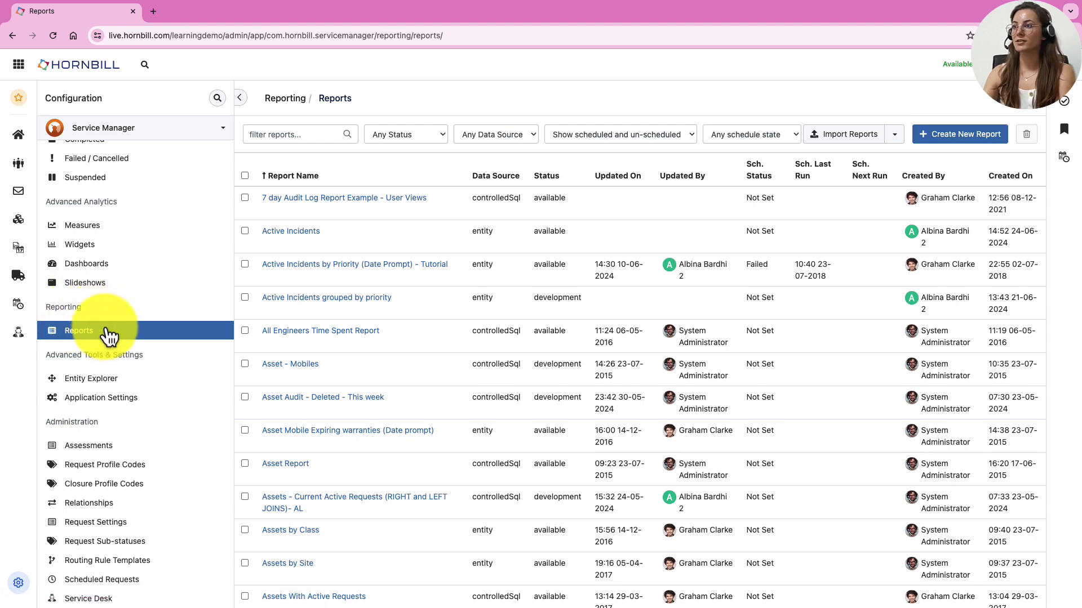
- Create a new report and name it "Active Incidents - Video"
scroll(578, 360, down, 2)
scroll(577, 355, down, 7)
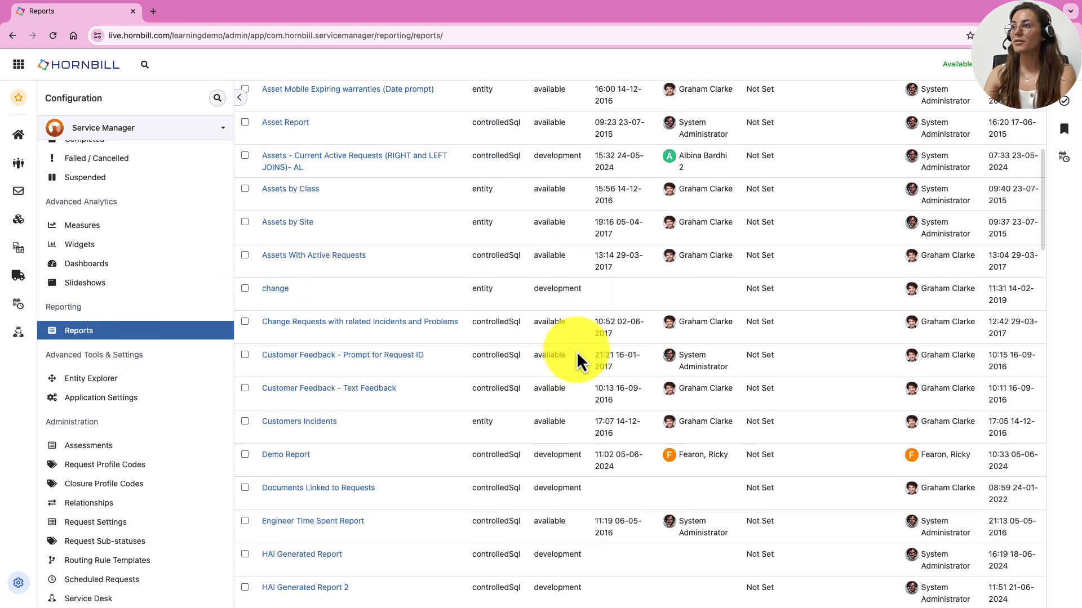
scroll(578, 355, up, 10)
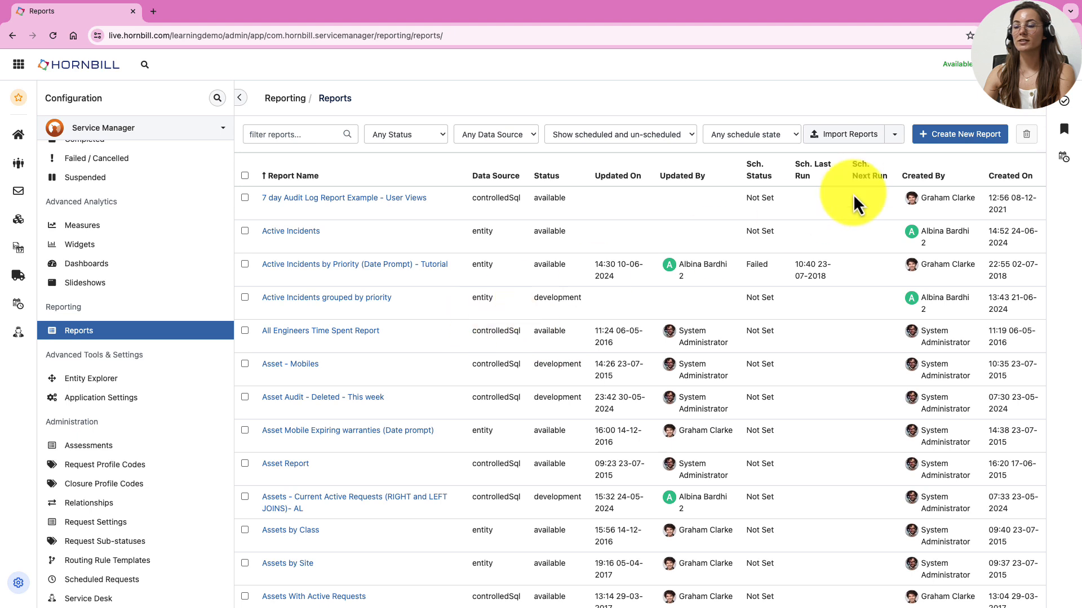
click(949, 146)
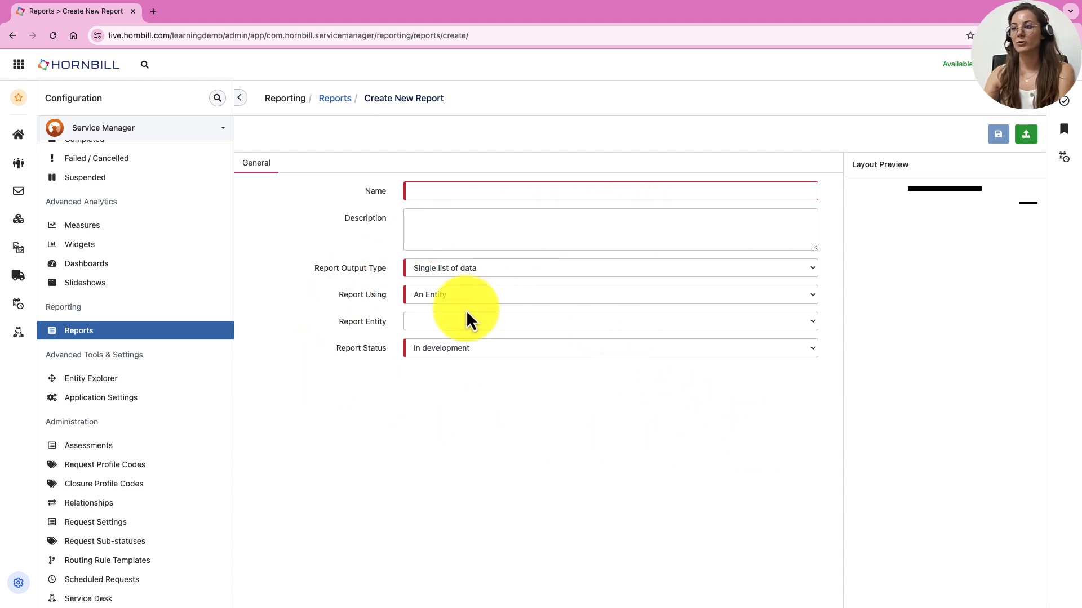
click(440, 193)
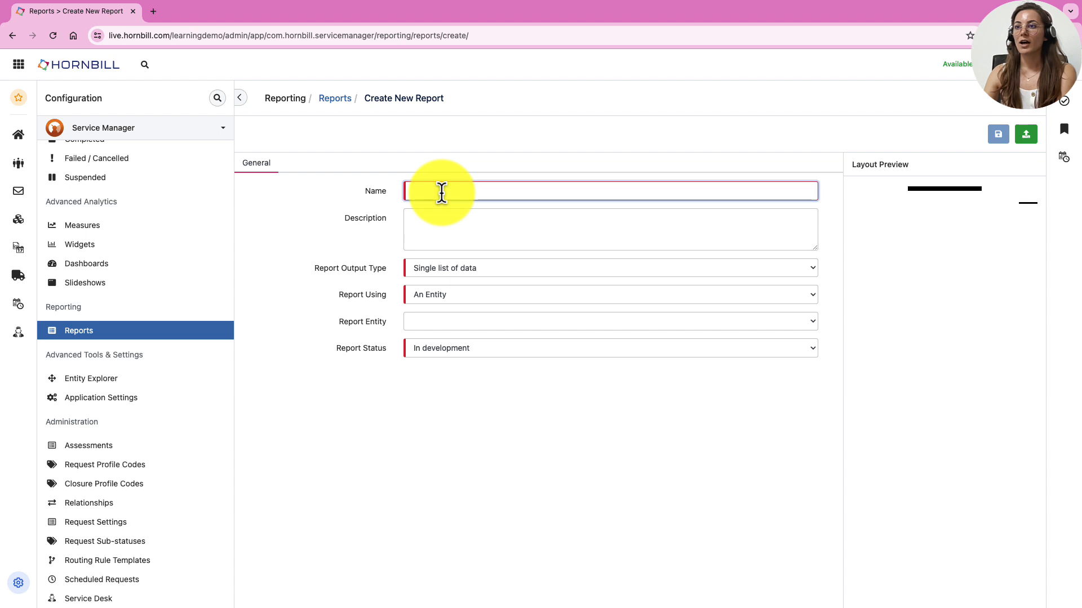
text(Acti)
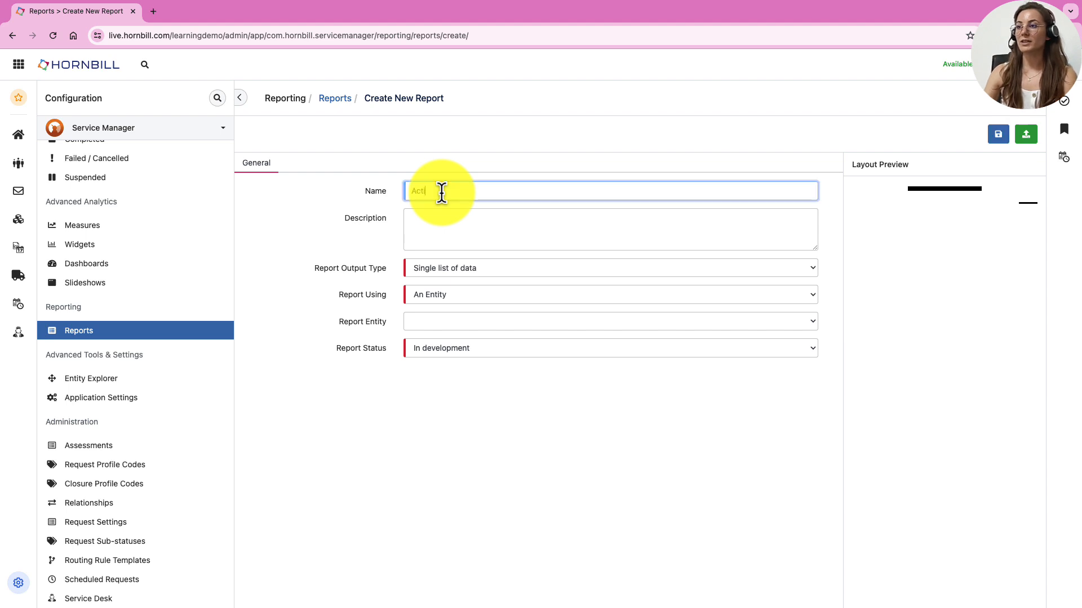
text(ve)
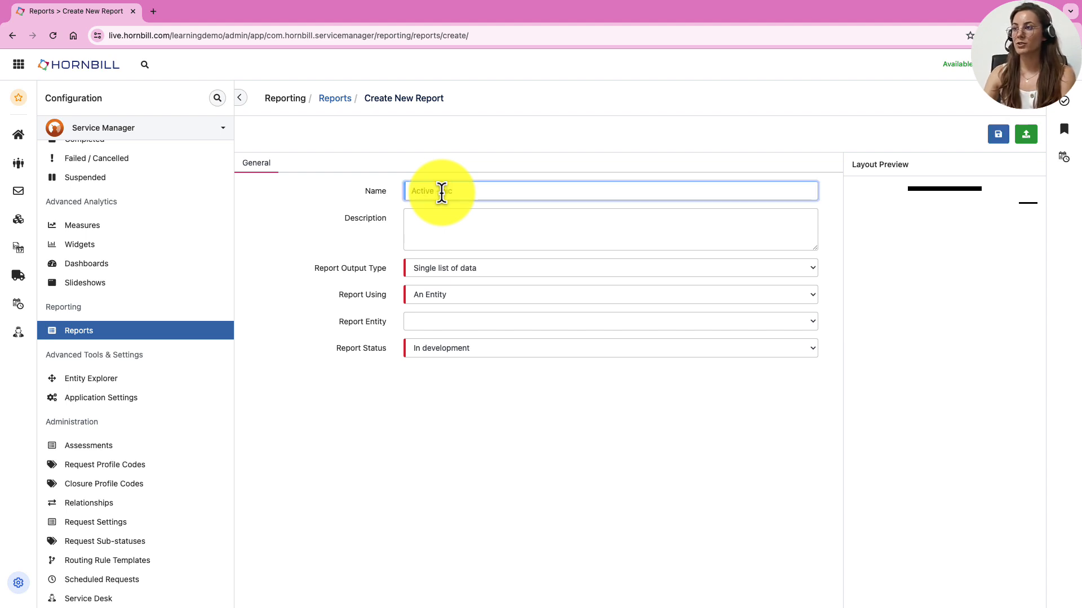
text( I)
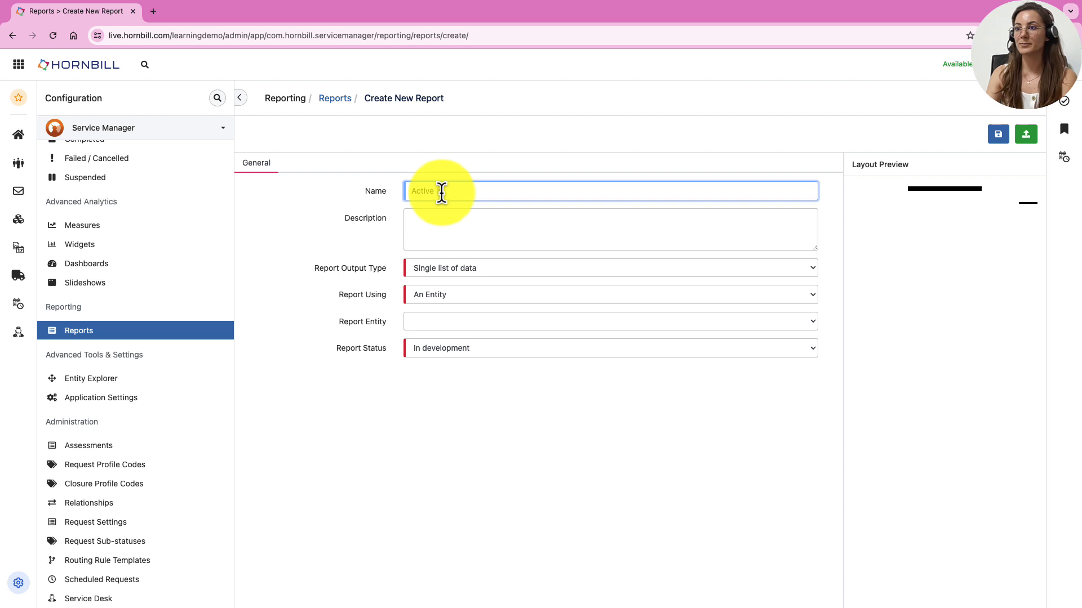
text(ncidents)
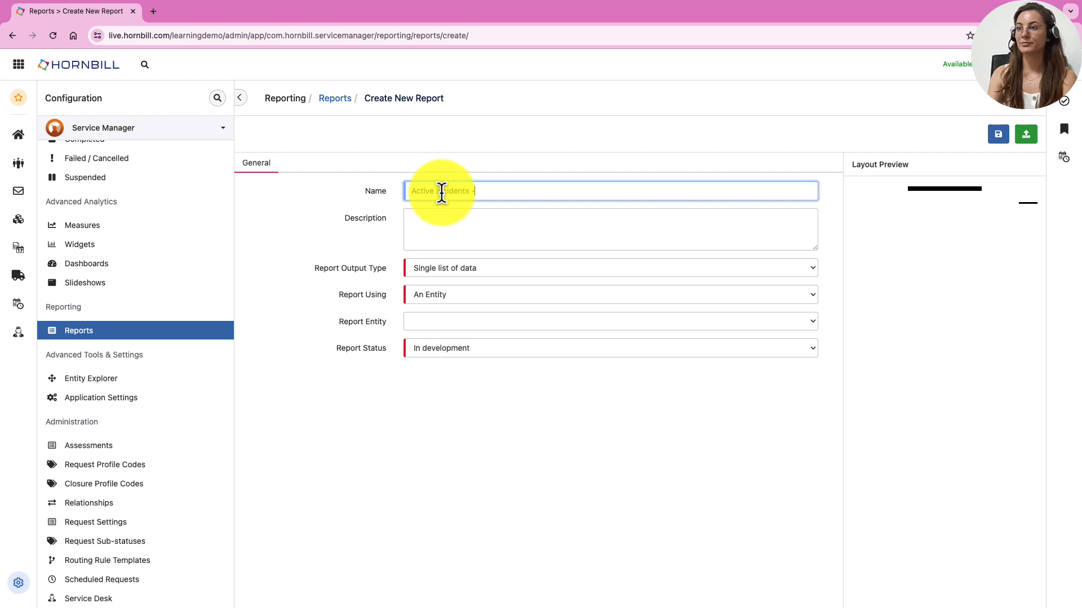
text( - Video)
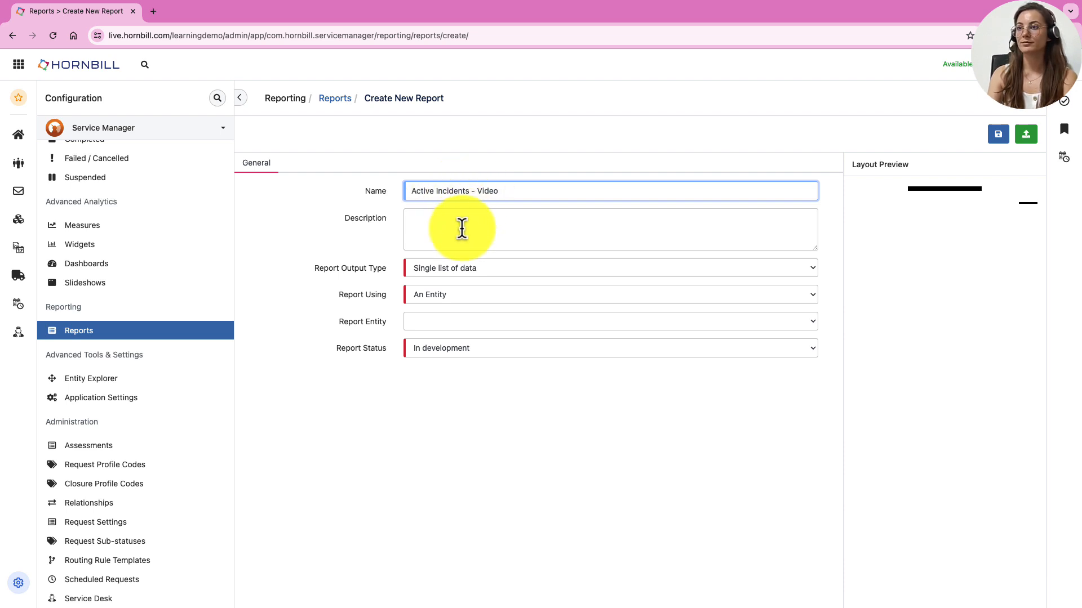
- Describe the report as "This report outputs the list of incidents with the status Open or On Hold grouped by priority."
click(459, 235)
text(This report outputs the list of incidents with the status Open or On Hold grouped by priority.)
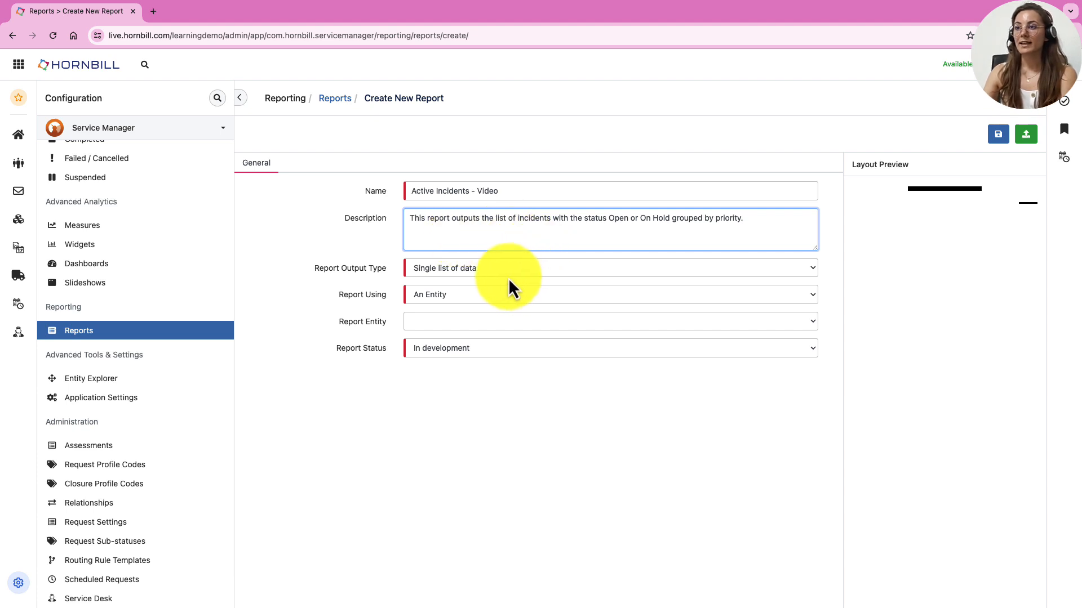
- Set the report output type to Grouped list of data and base the report on the Incidents entity
click(492, 266)
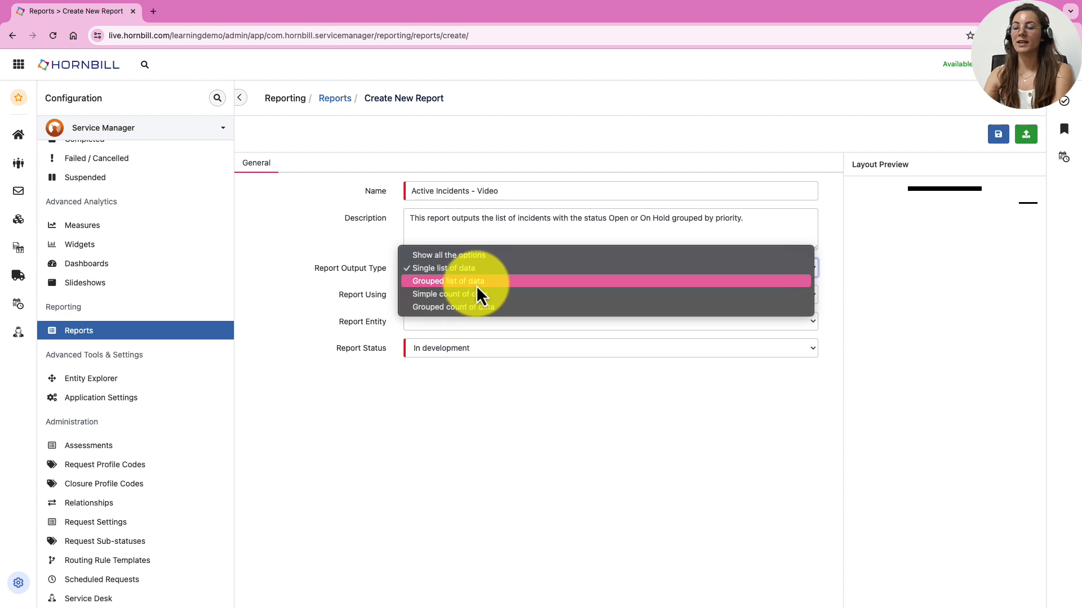
click(484, 285)
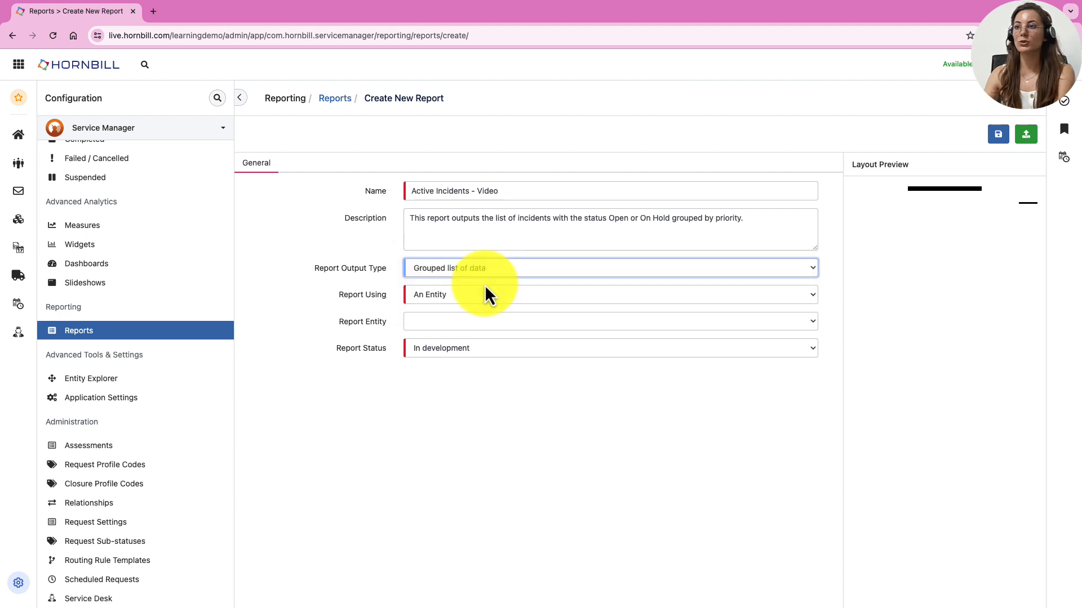
click(512, 302)
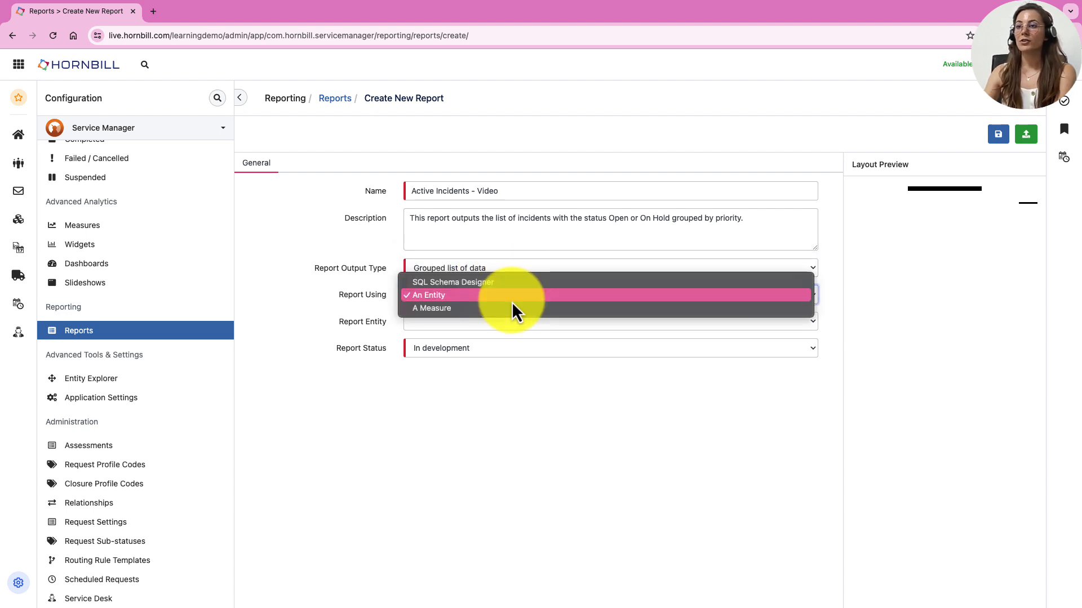
click(481, 298)
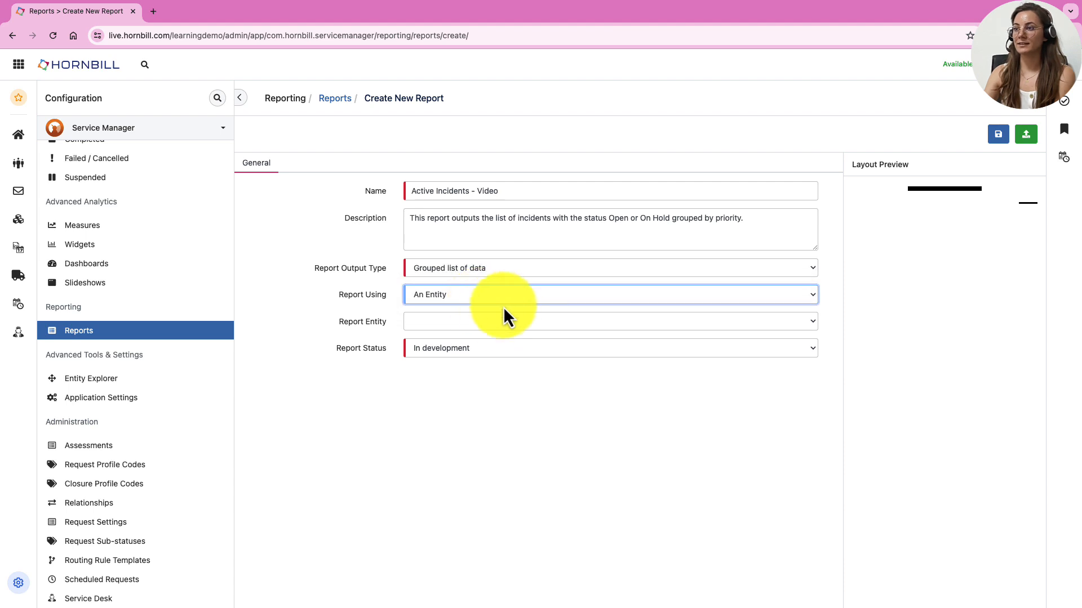
click(488, 320)
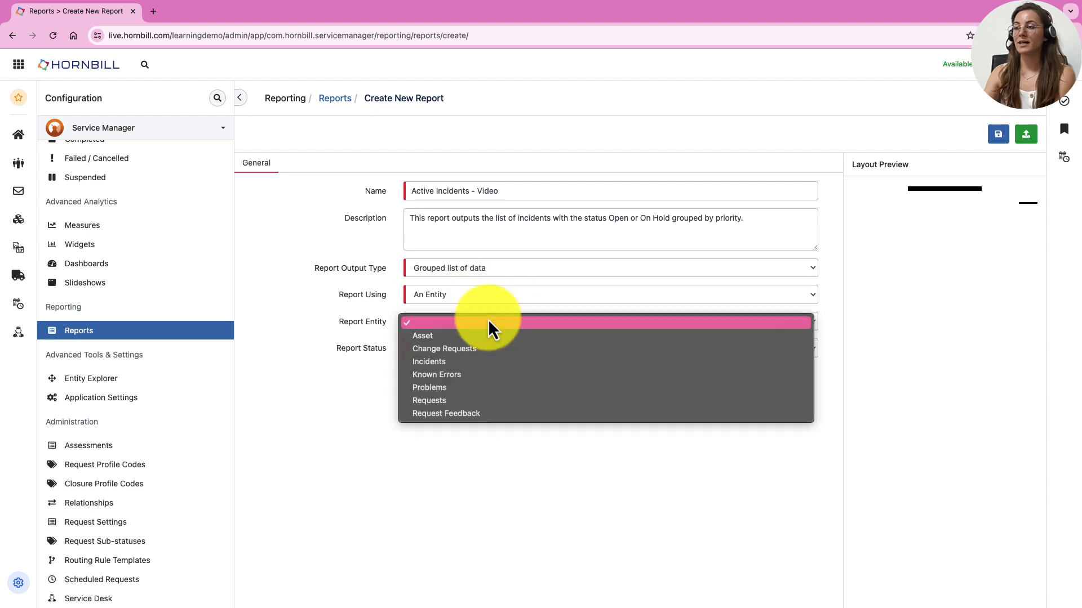
click(444, 362)
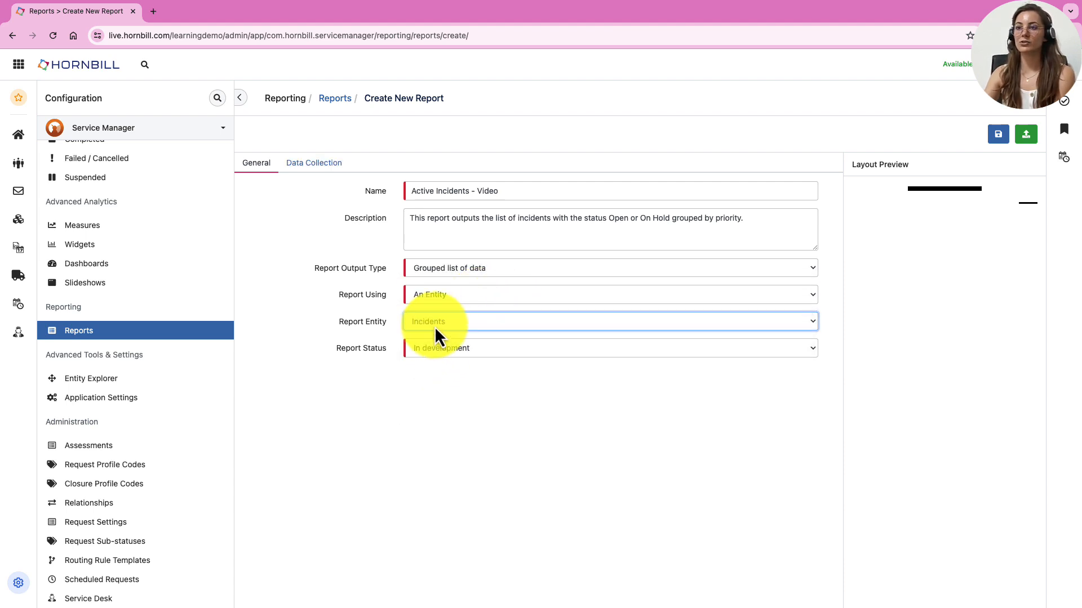
- Set the report status to Available for use
click(521, 385)
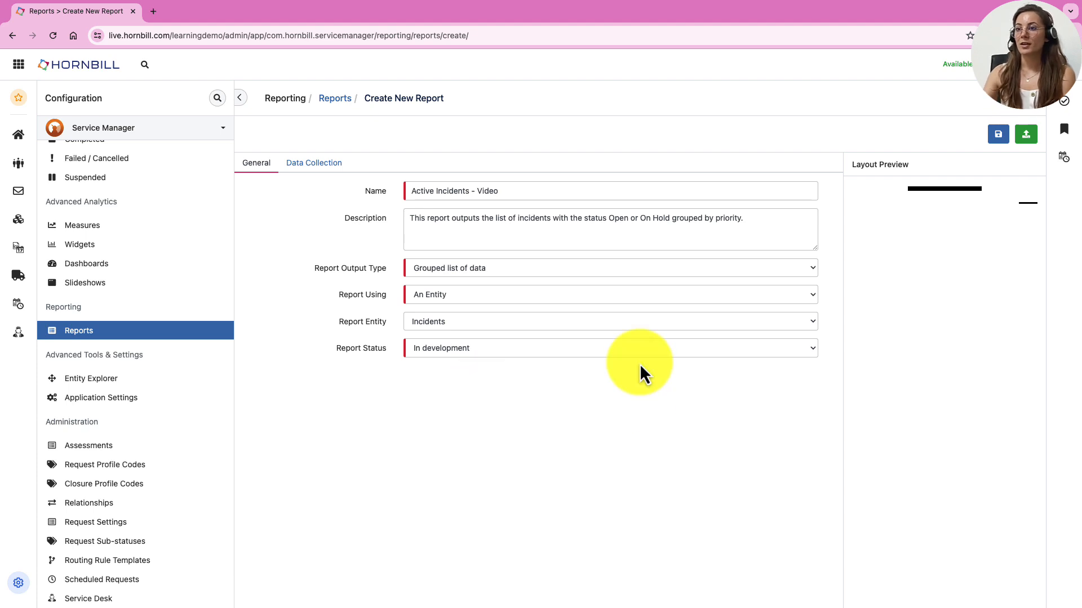
click(524, 350)
click(480, 363)
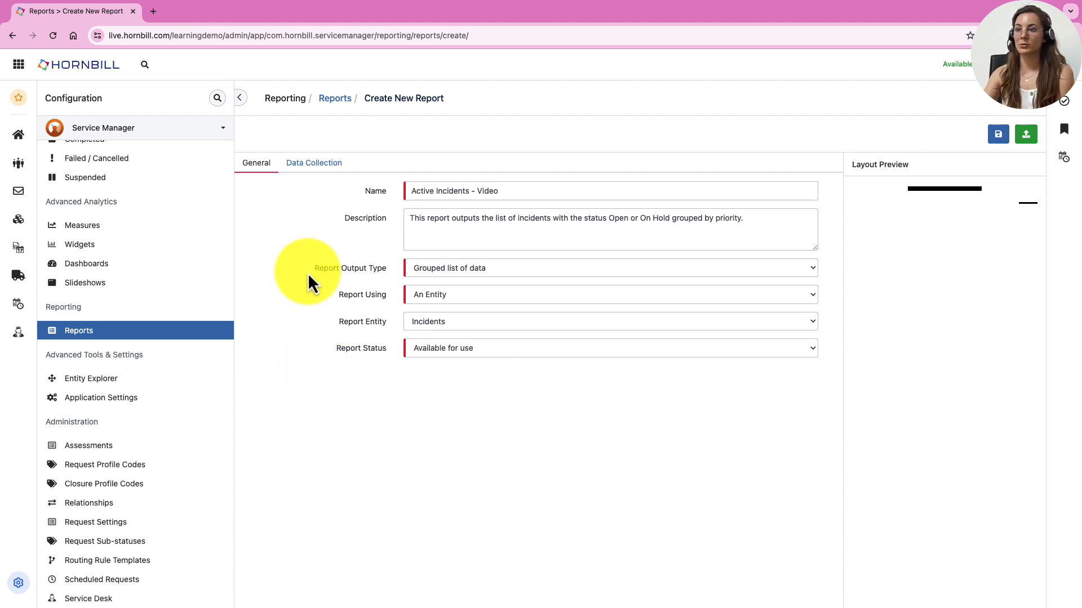
- In the report's data collection, filter the available columns by "id" and add the Incidents->ID column
click(333, 179)
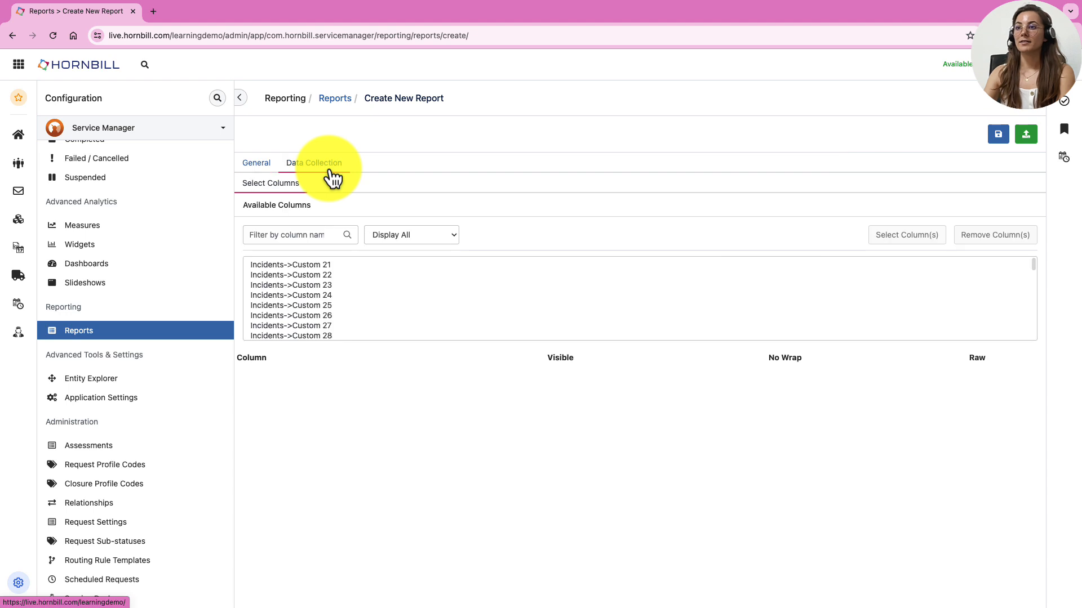
triple_click(273, 205)
click(328, 213)
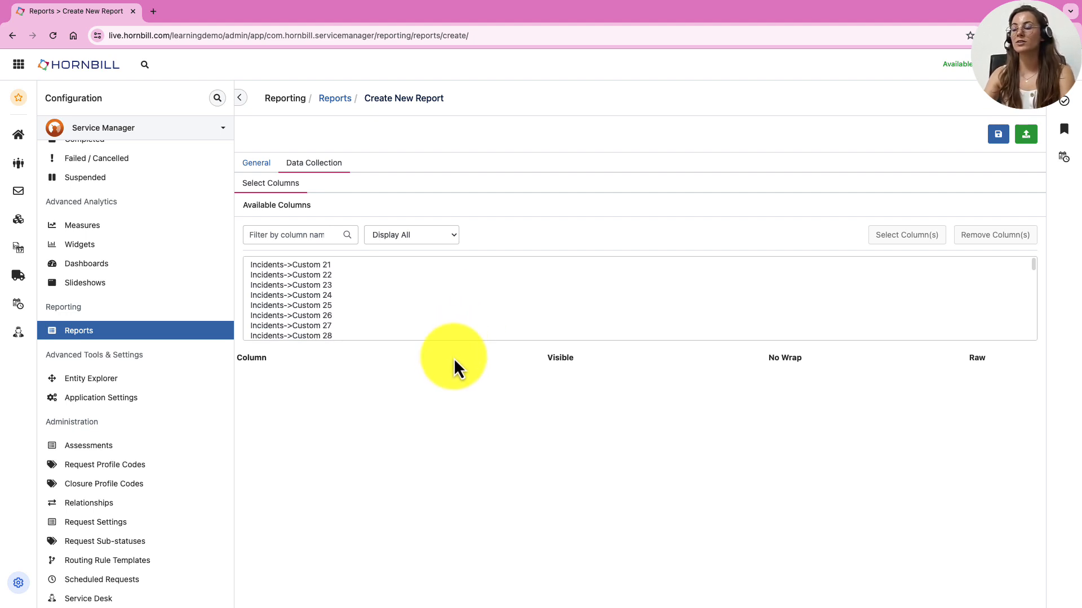
click(428, 239)
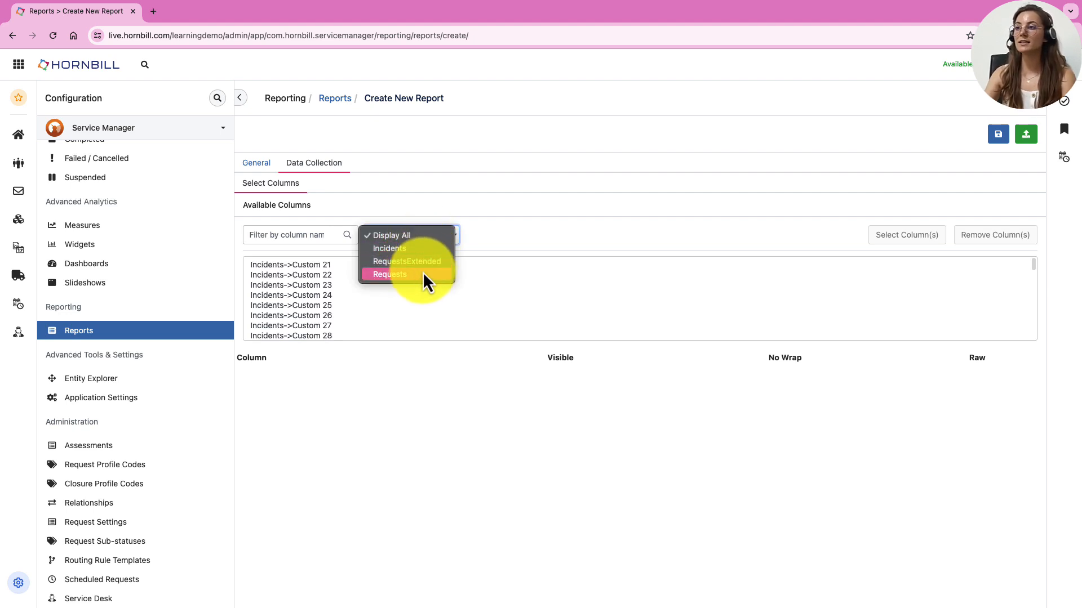
click(445, 362)
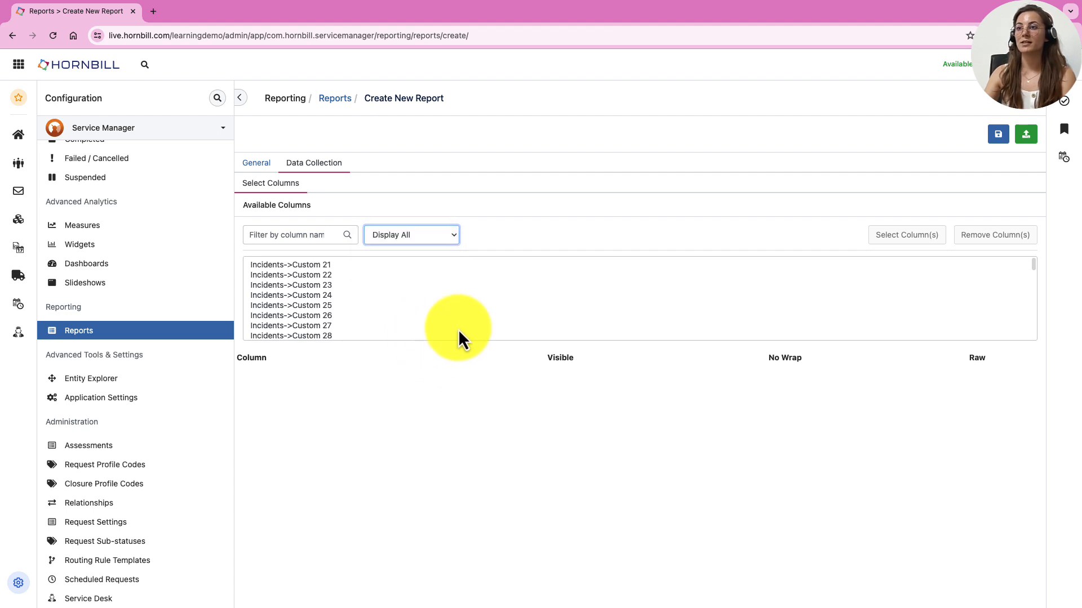
click(291, 234)
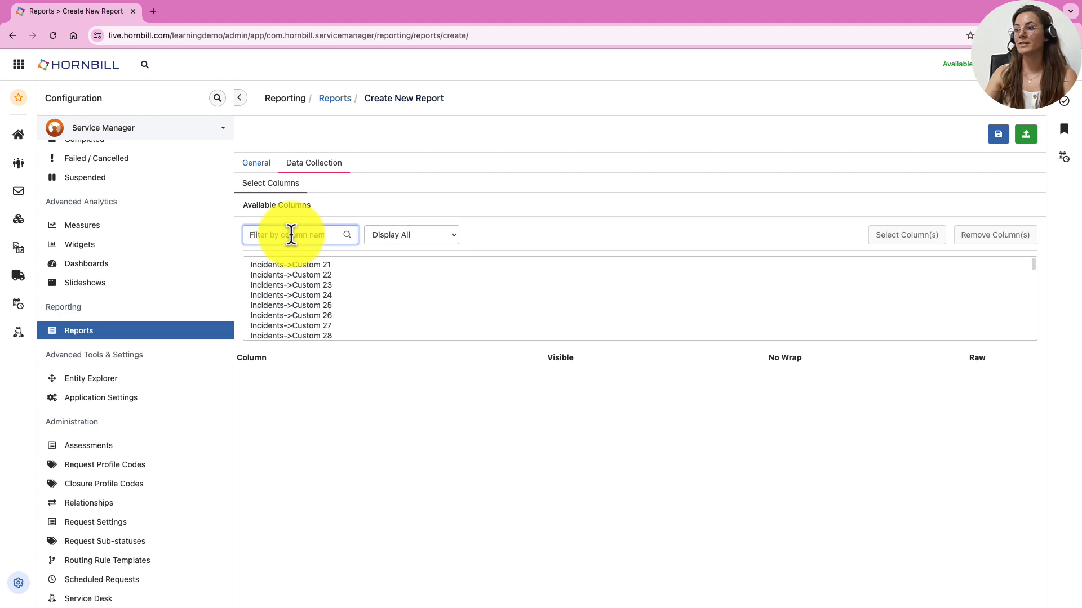
text(id)
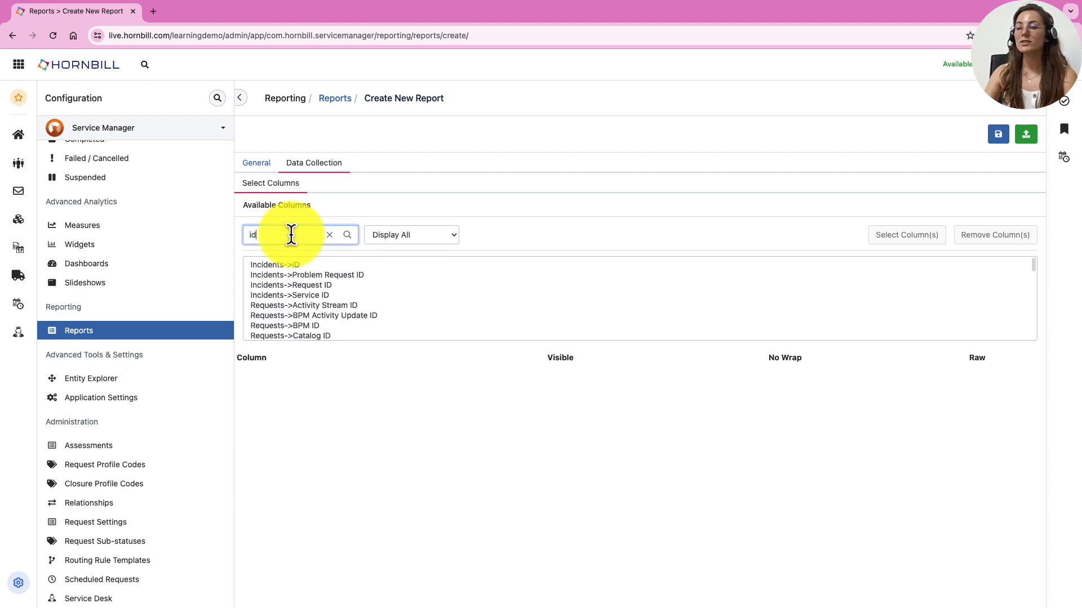
click(300, 265)
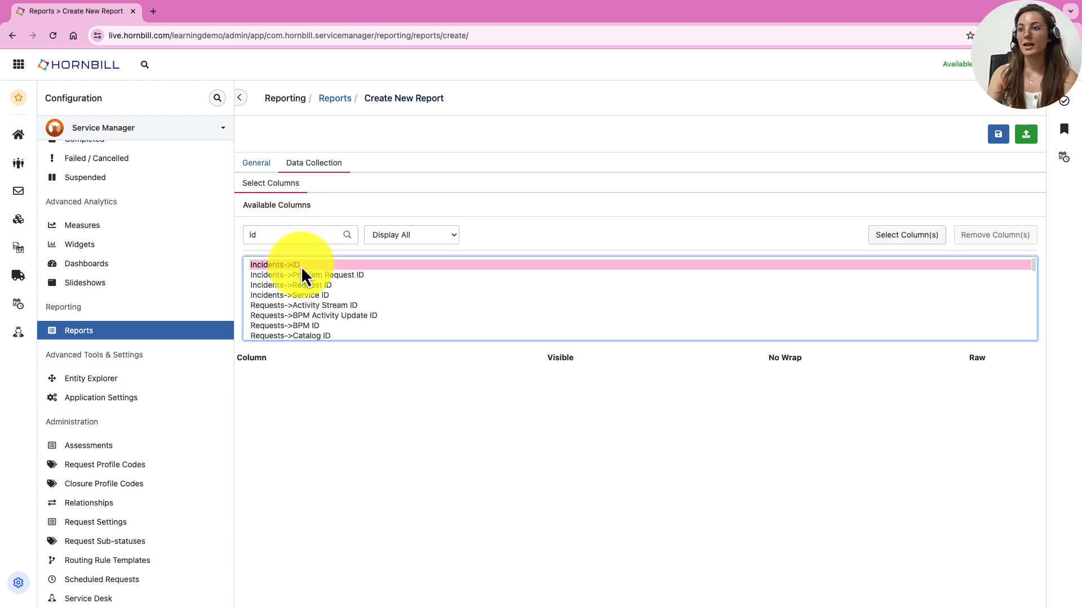
click(921, 243)
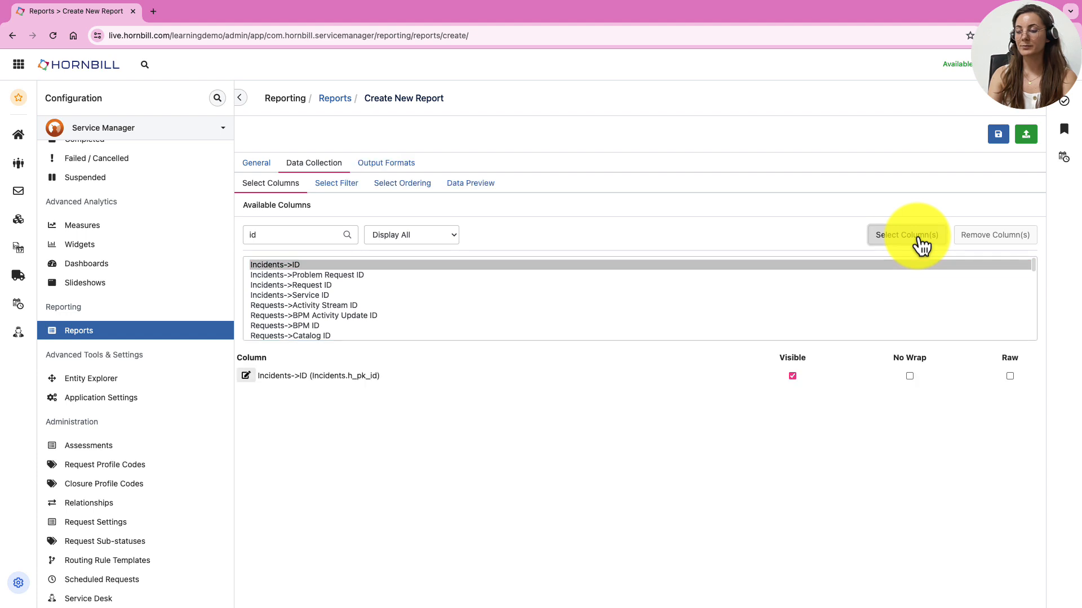
- Filter the available columns by "team" and add the Requests->Team Name column to the report
double_click(262, 236)
key(BackSpace)
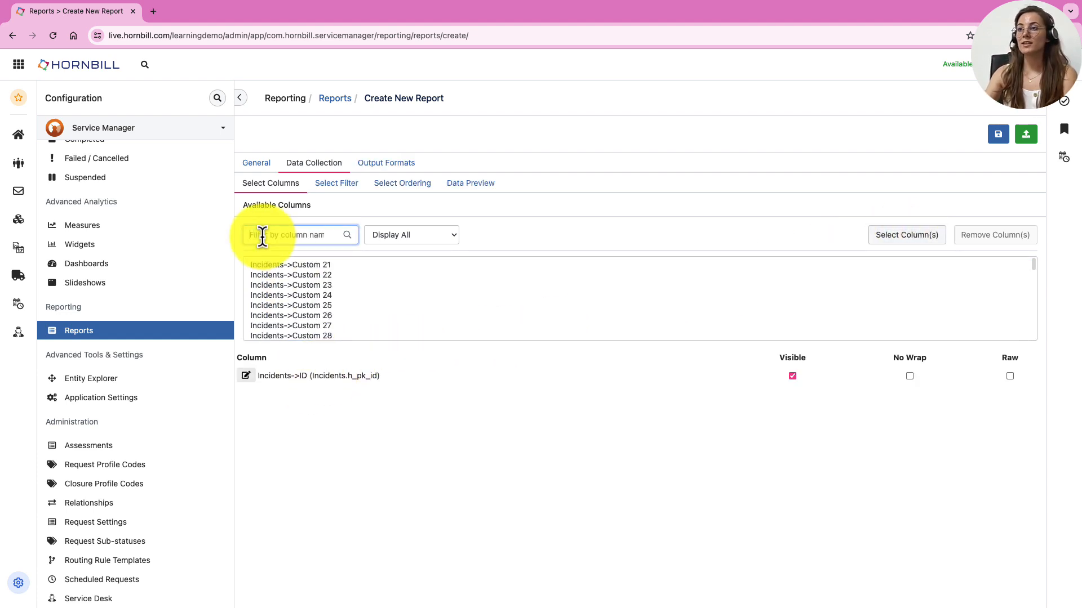
text(tea)
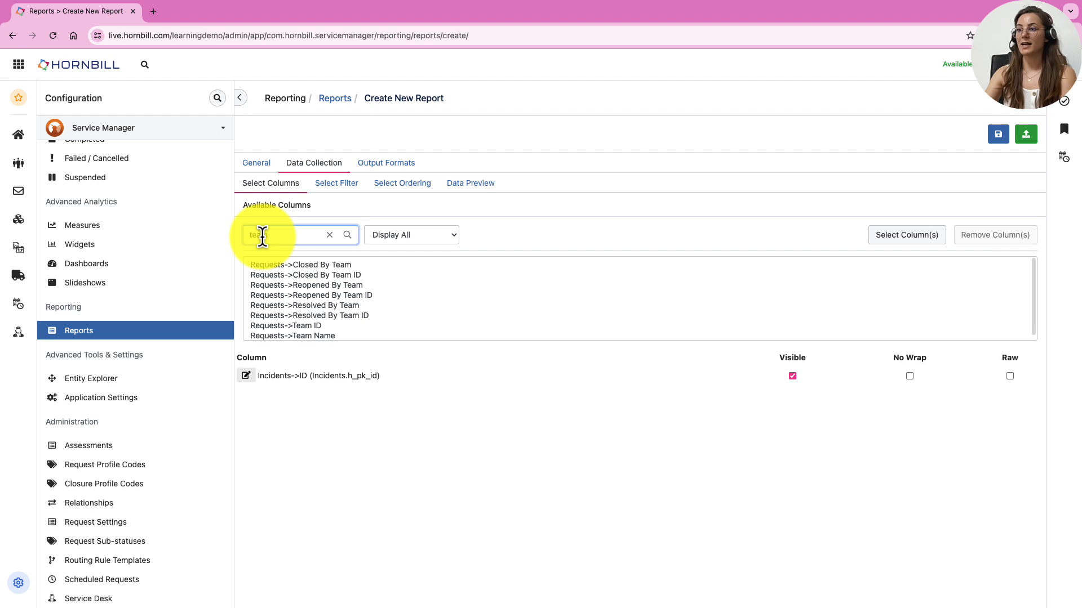
text(m)
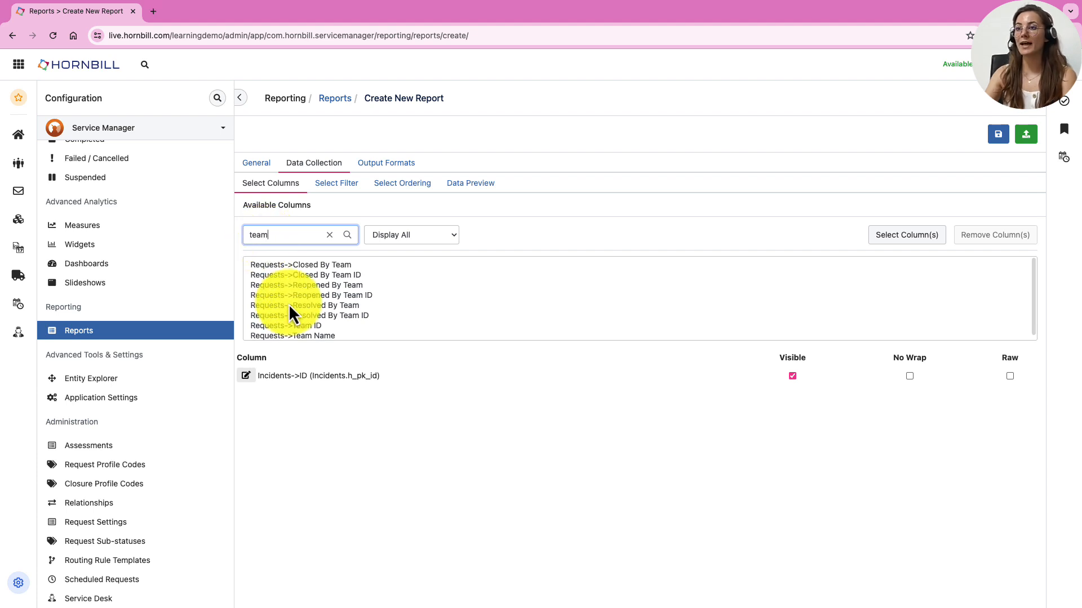
click(278, 333)
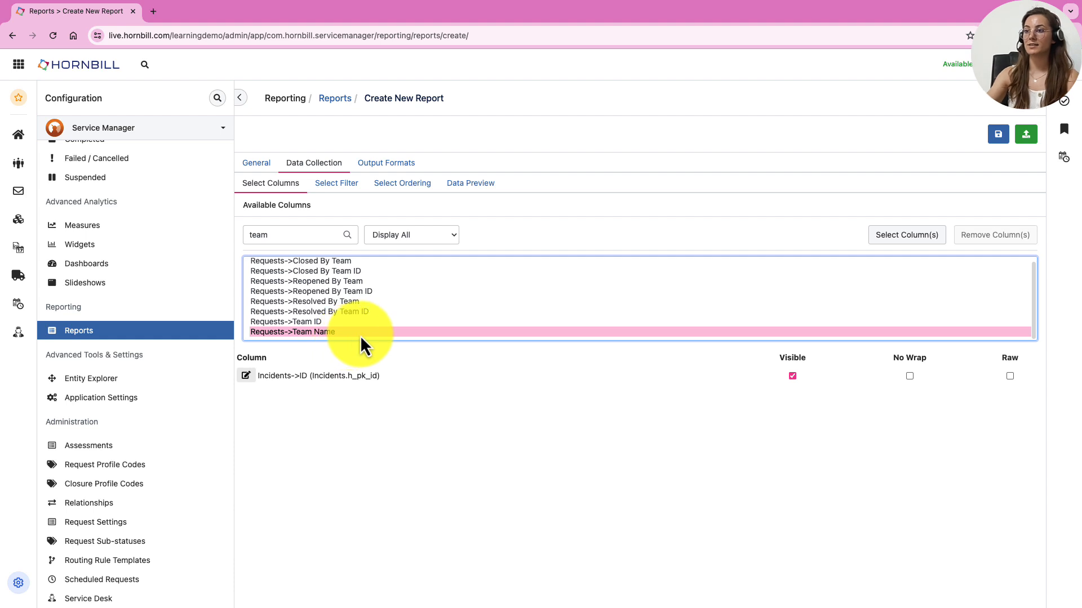
click(444, 237)
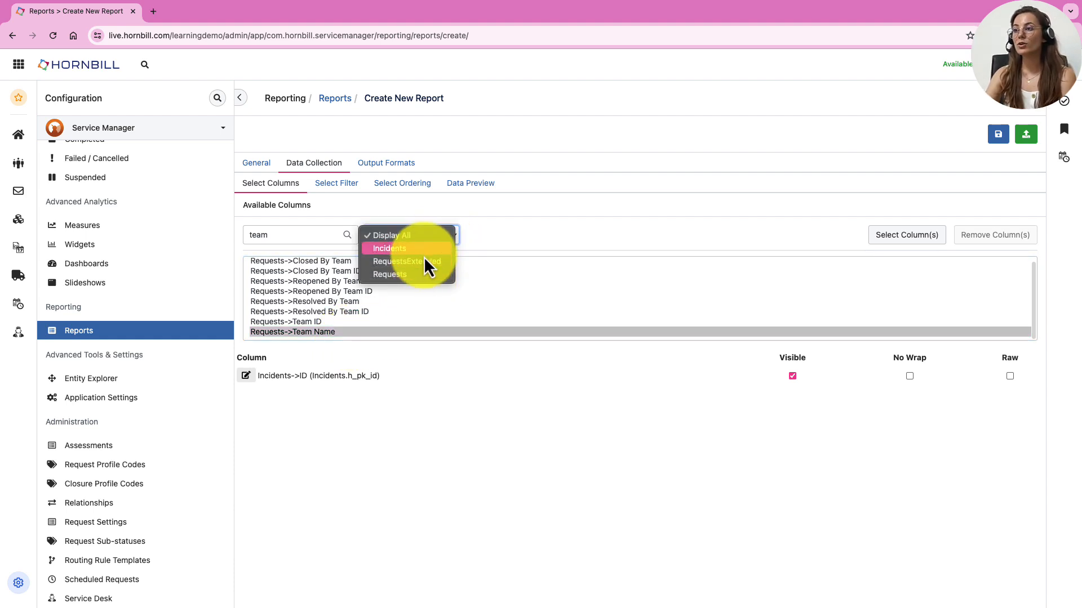
click(319, 334)
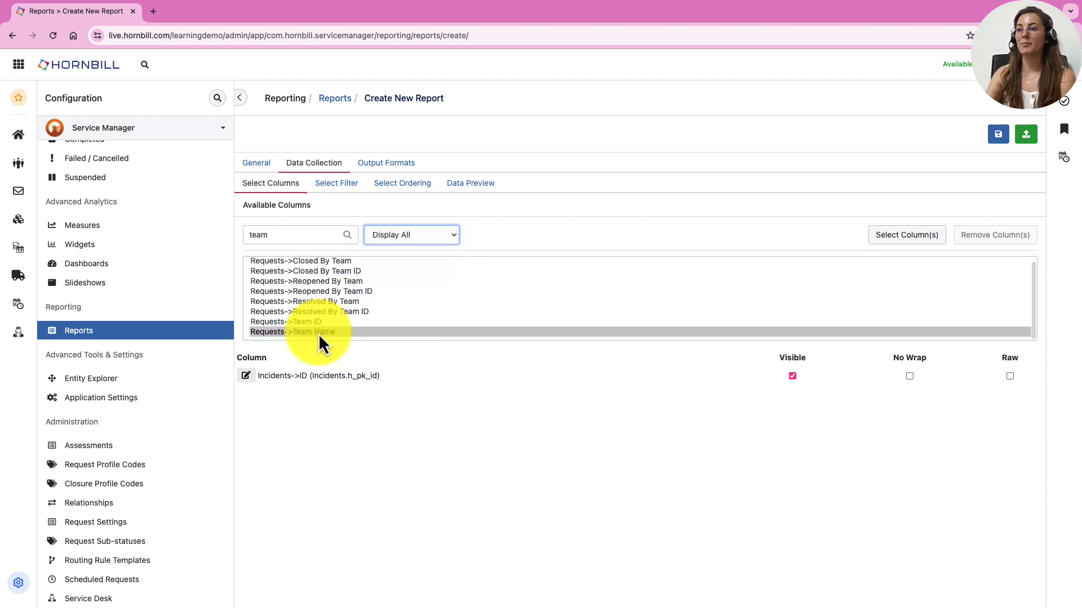
click(319, 333)
click(893, 234)
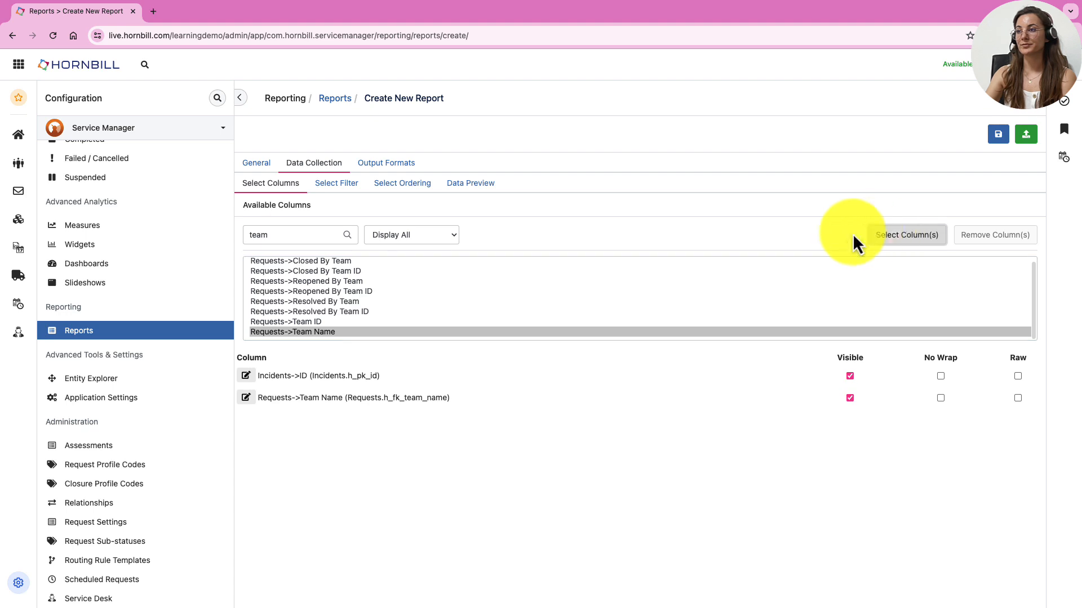
- Filter the available columns by "status" and add the Requests->Status column to the report
double_click(283, 236)
key(BackSpace)
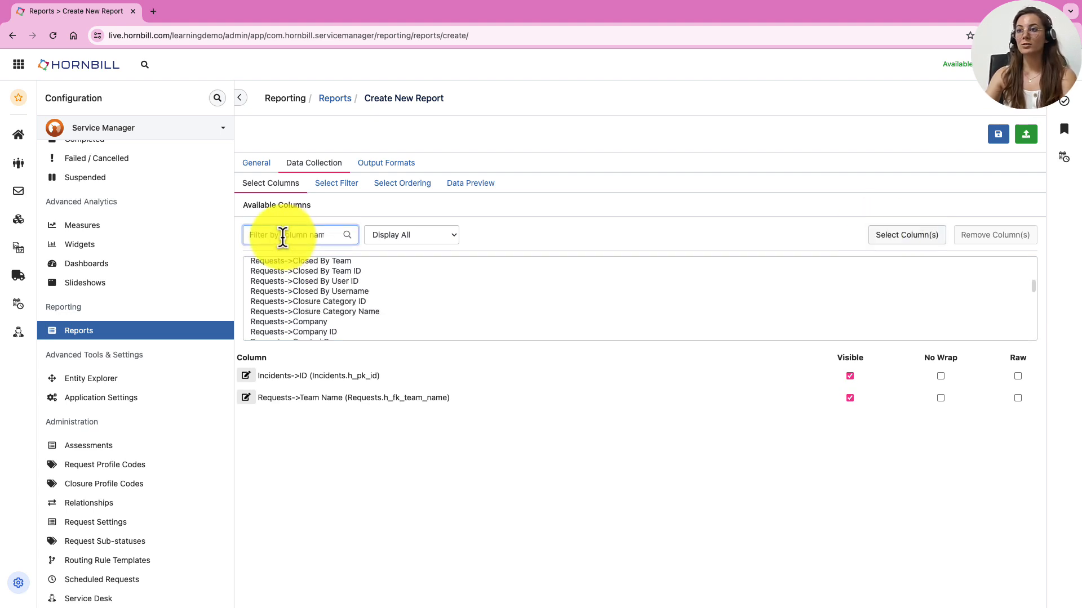
text(status)
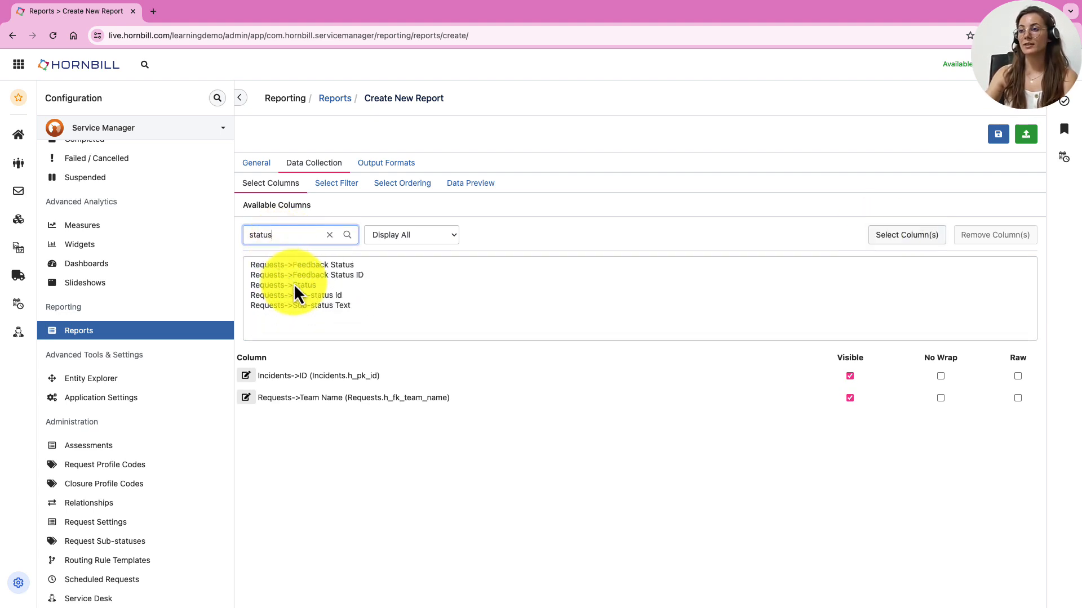
click(295, 285)
click(899, 235)
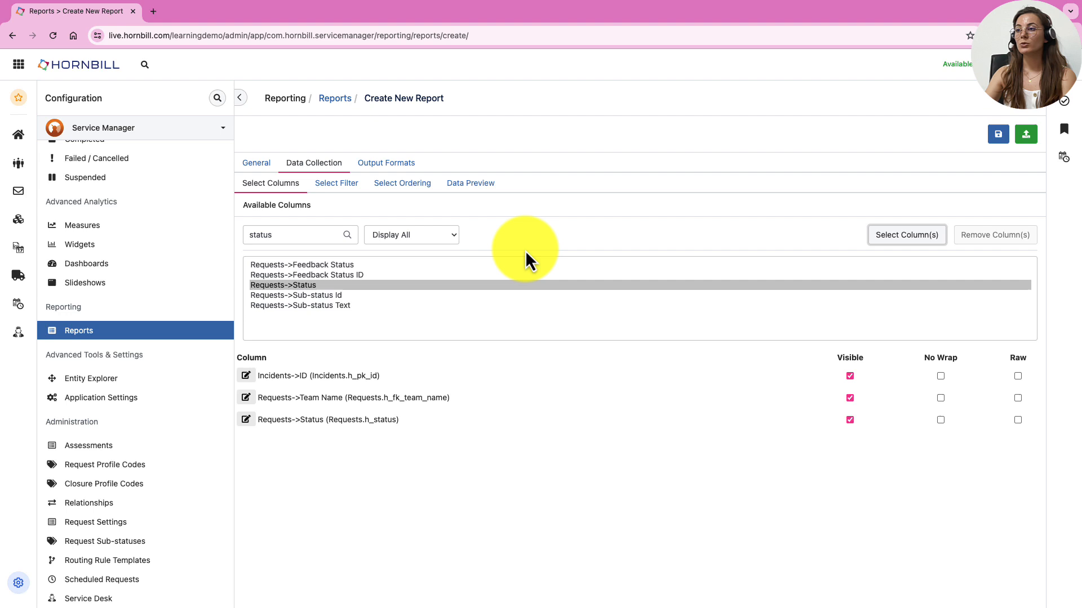
- Filter the available columns by "pri", add the Requests->Priority Name column, and clear the column filter
double_click(300, 241)
text(pri)
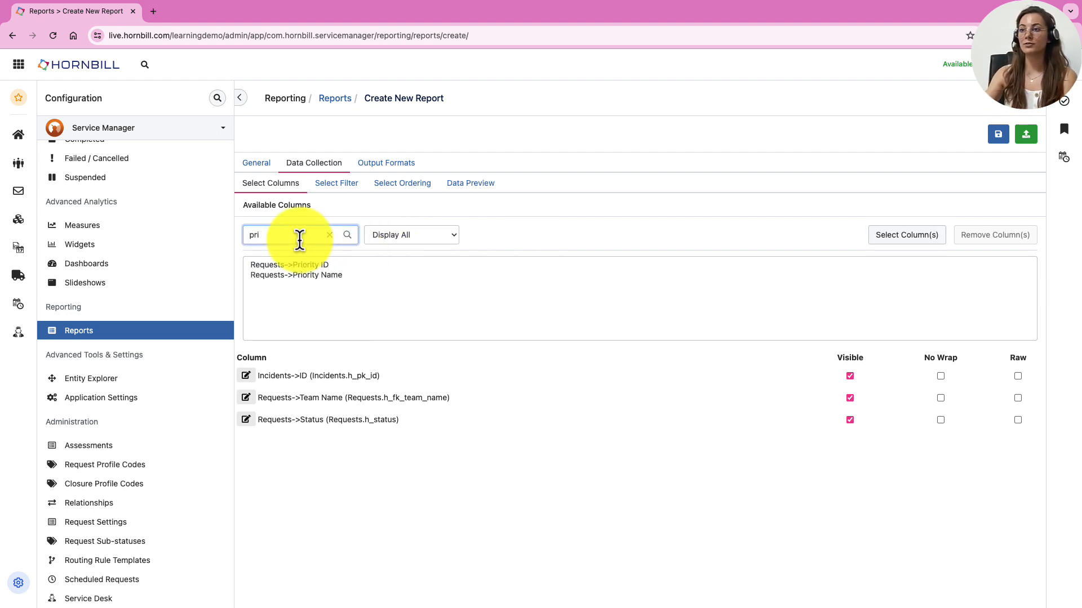
click(314, 275)
click(905, 235)
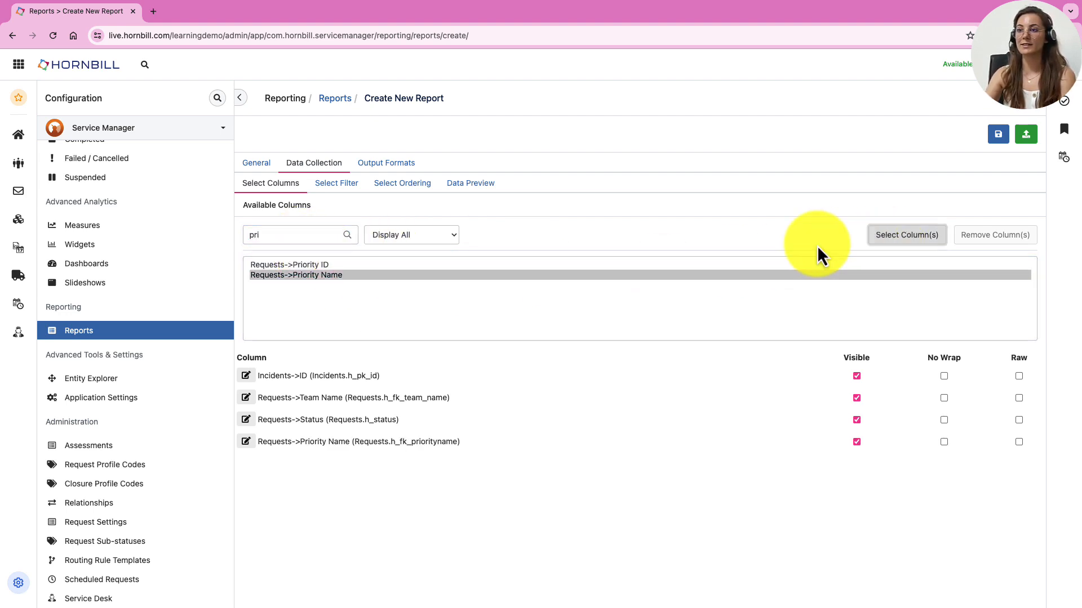
double_click(331, 242)
key(BackSpace)
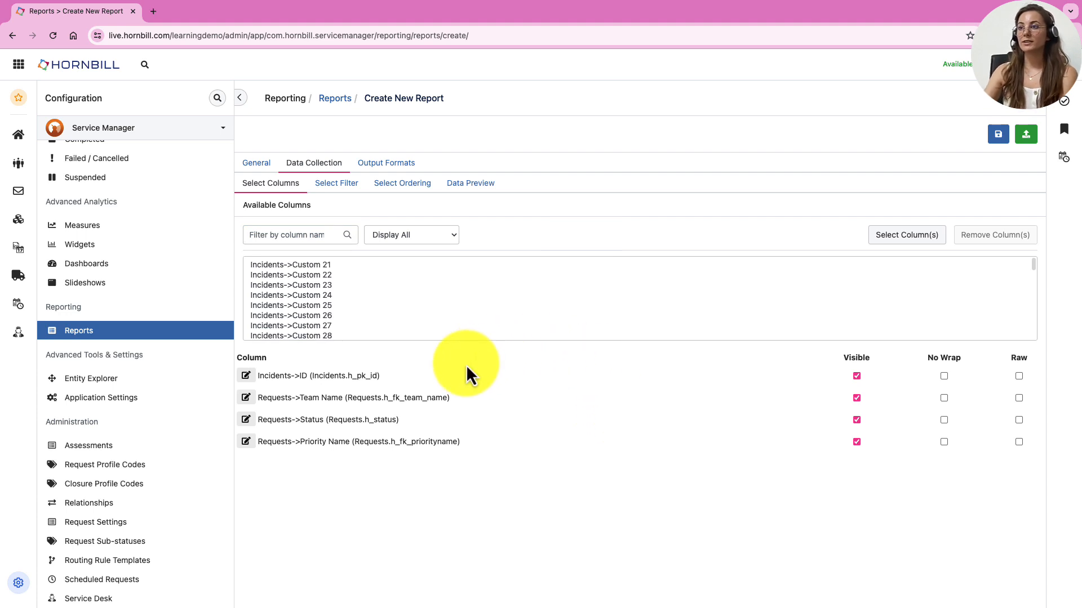
- Add a filter condition to the report based on the Status column of the Requests table
click(342, 195)
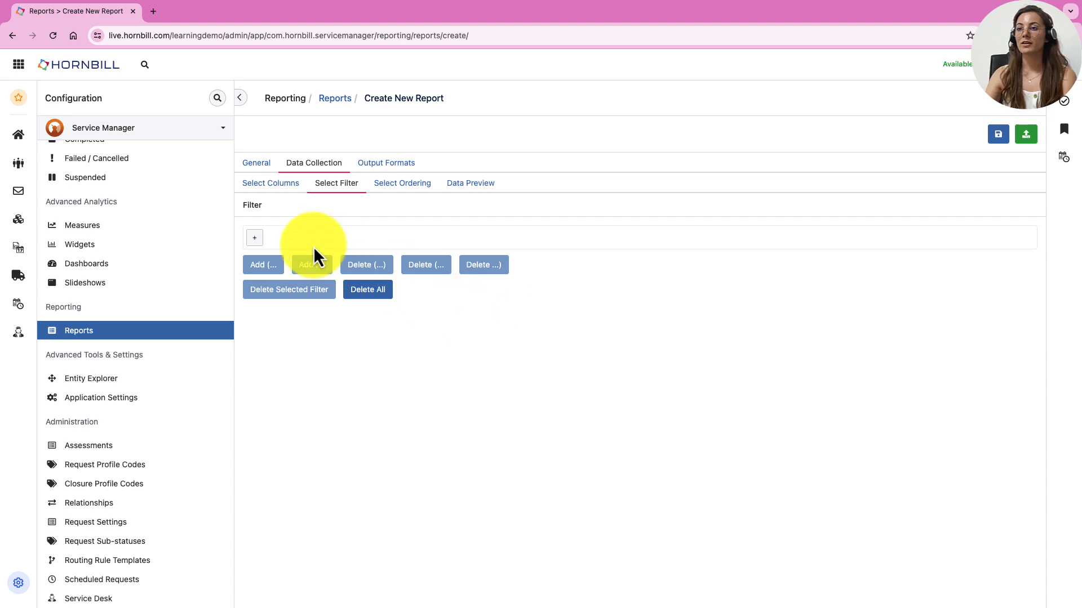
click(256, 240)
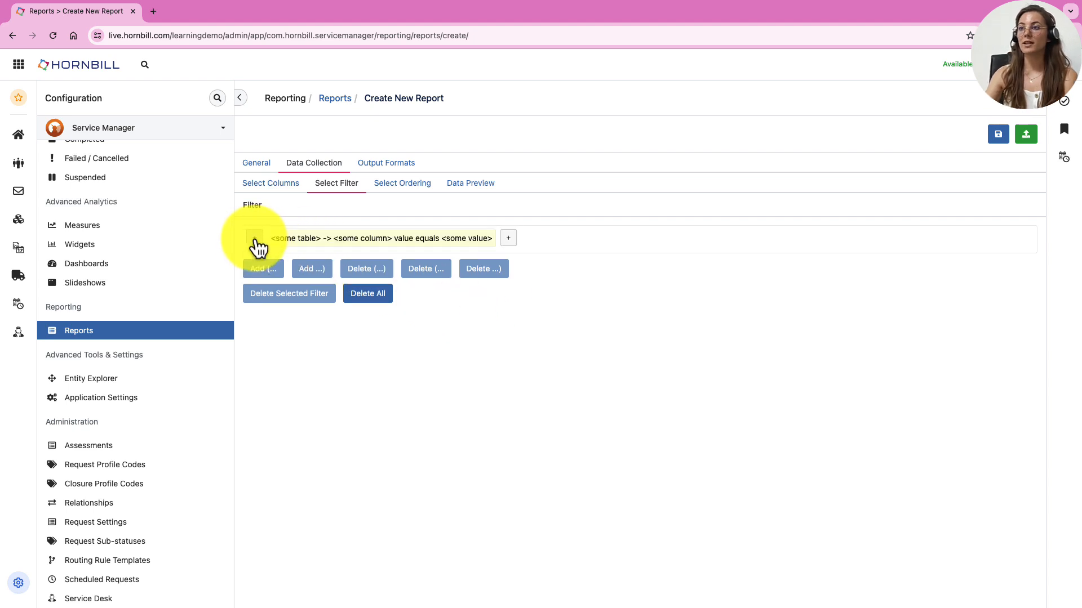
click(382, 242)
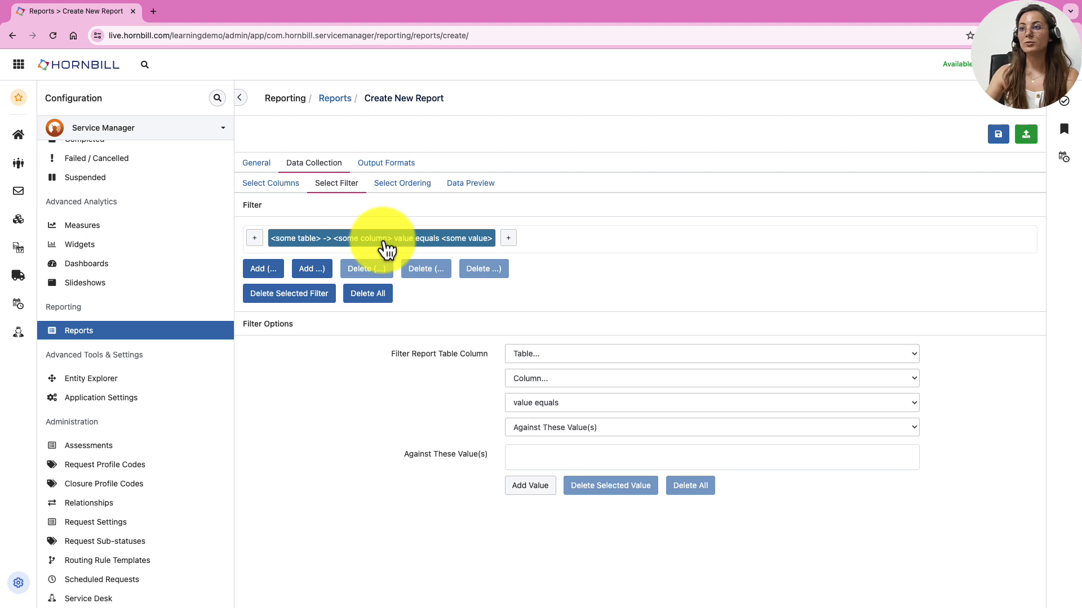
click(603, 356)
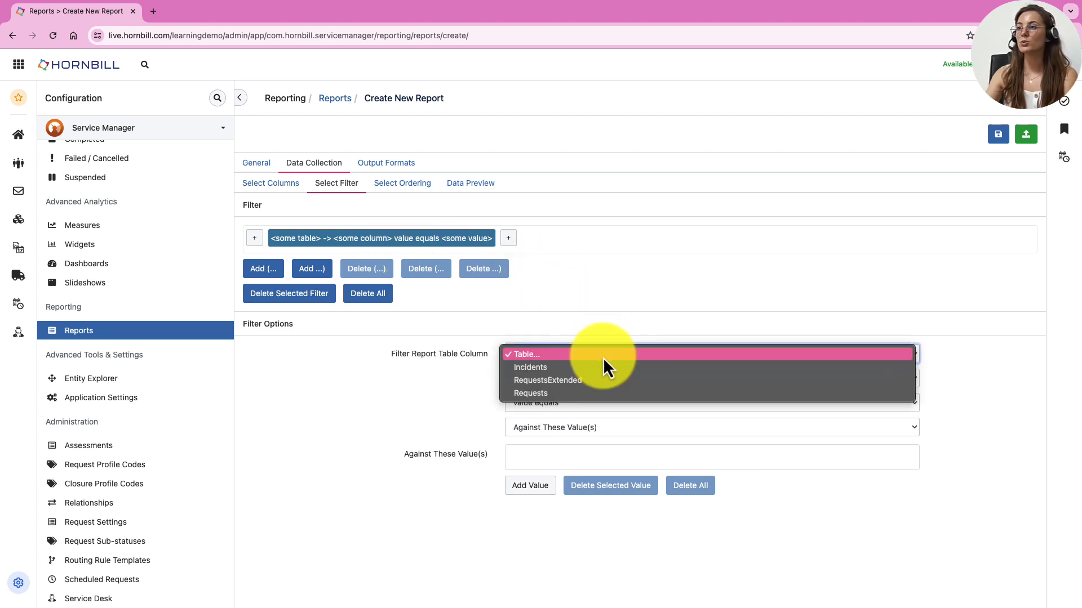
click(543, 394)
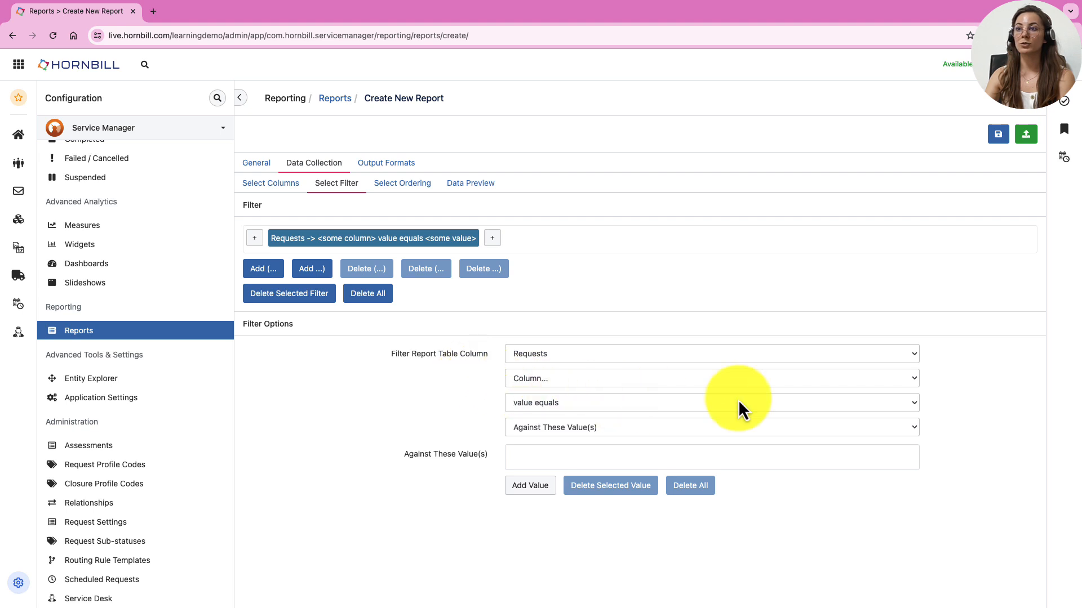
click(694, 380)
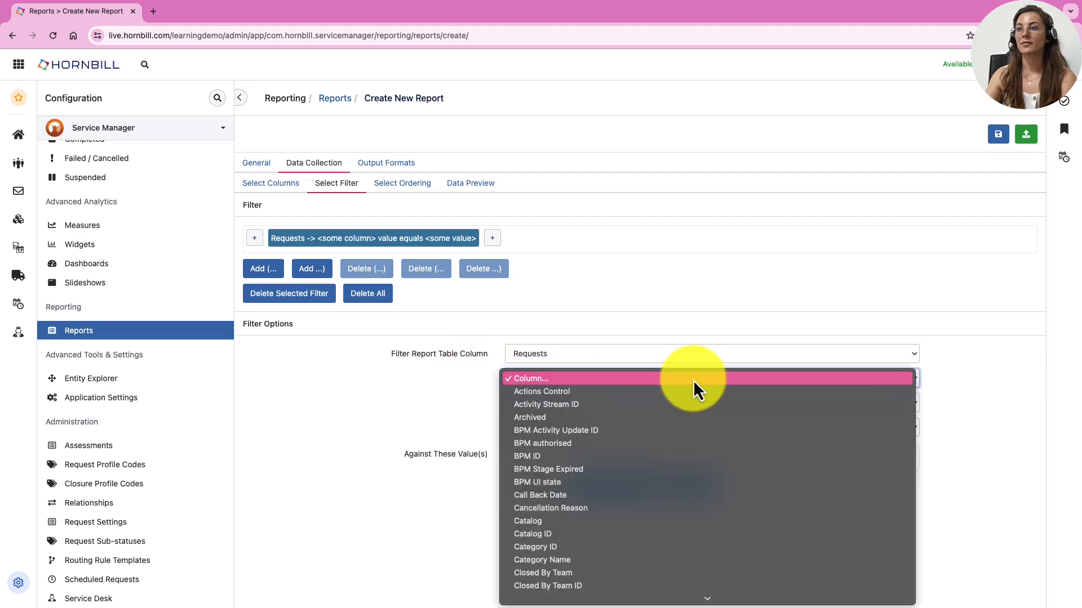
text(st)
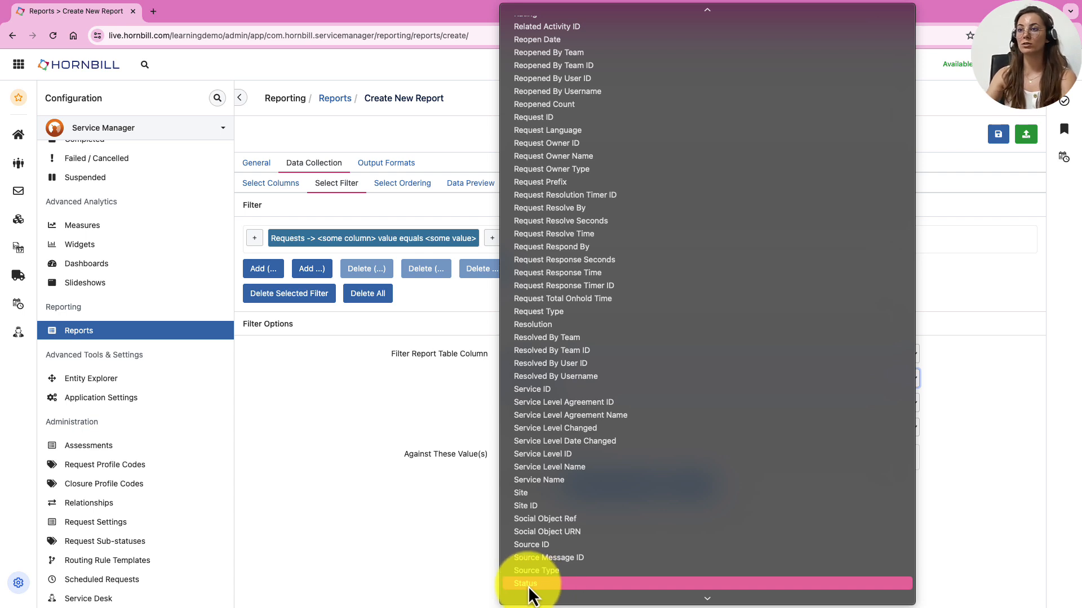
click(529, 583)
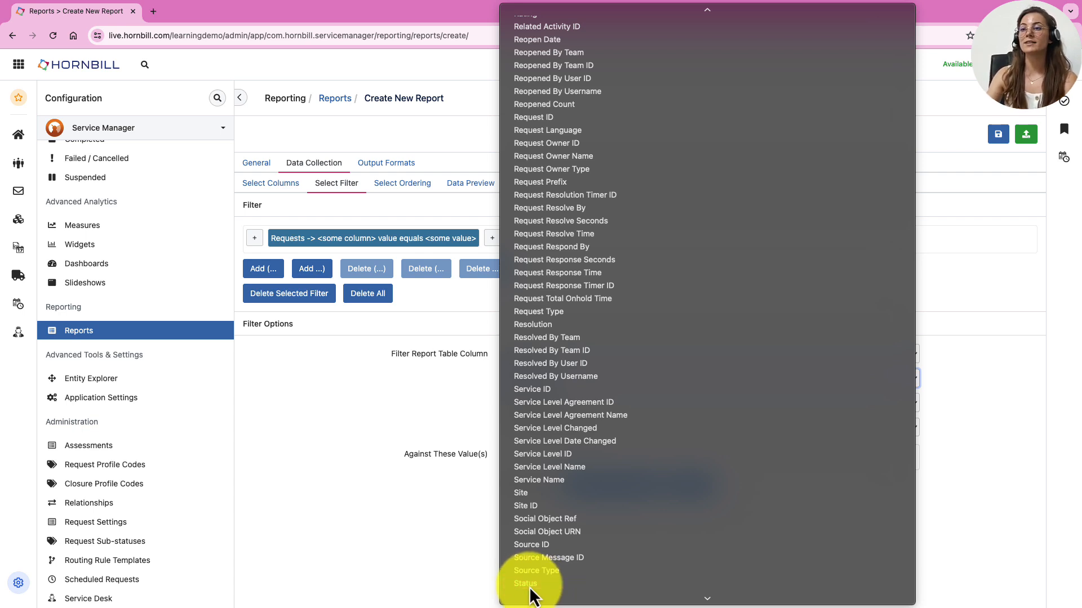
- Set the status condition to value equals, against these values, and add the value status.open
click(640, 411)
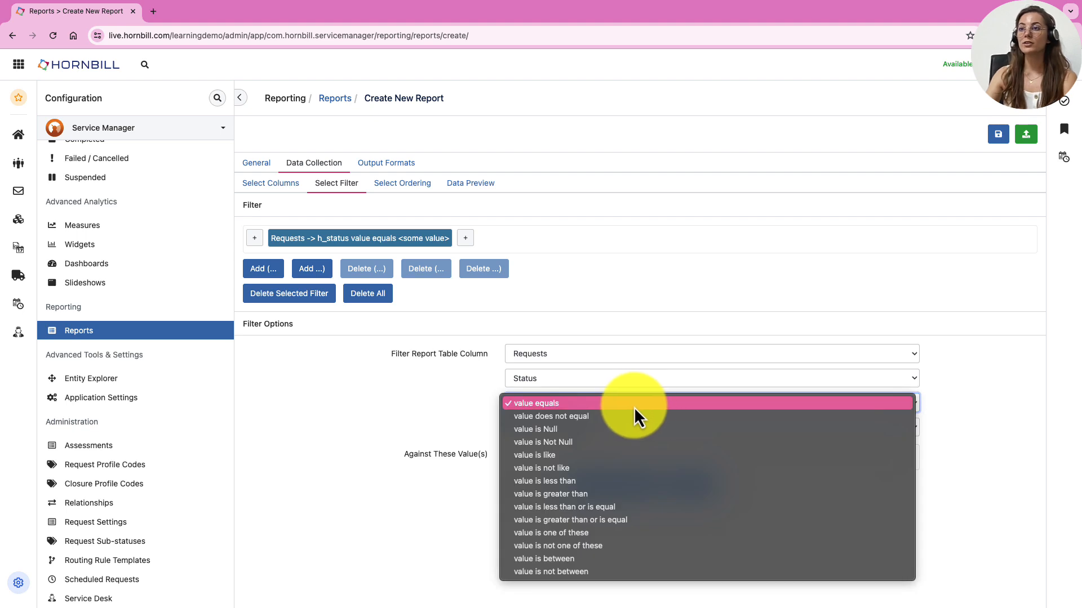
click(634, 406)
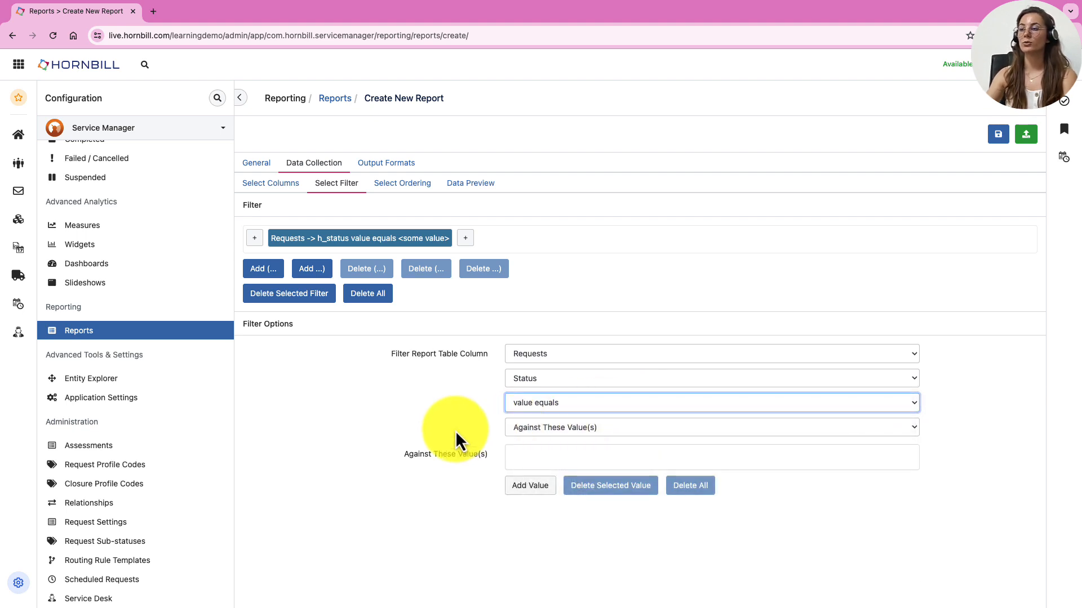
click(542, 430)
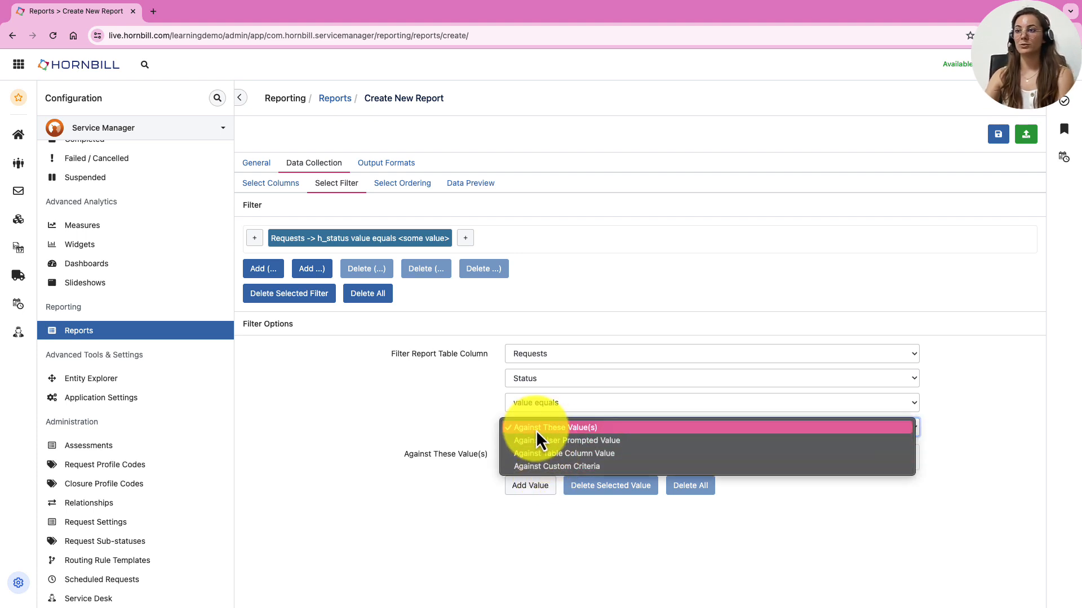
click(553, 430)
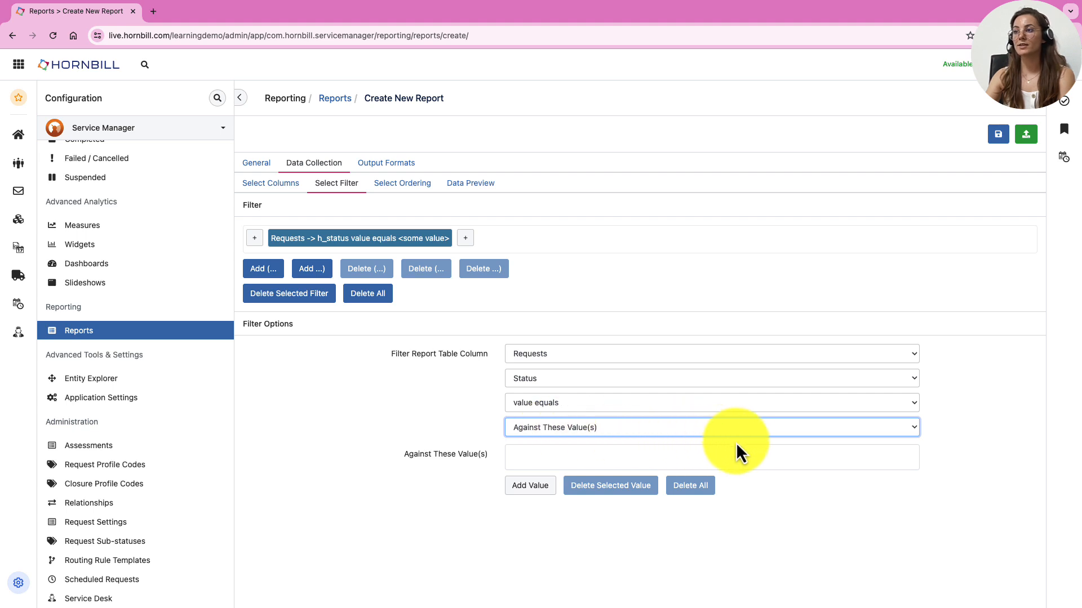
click(932, 456)
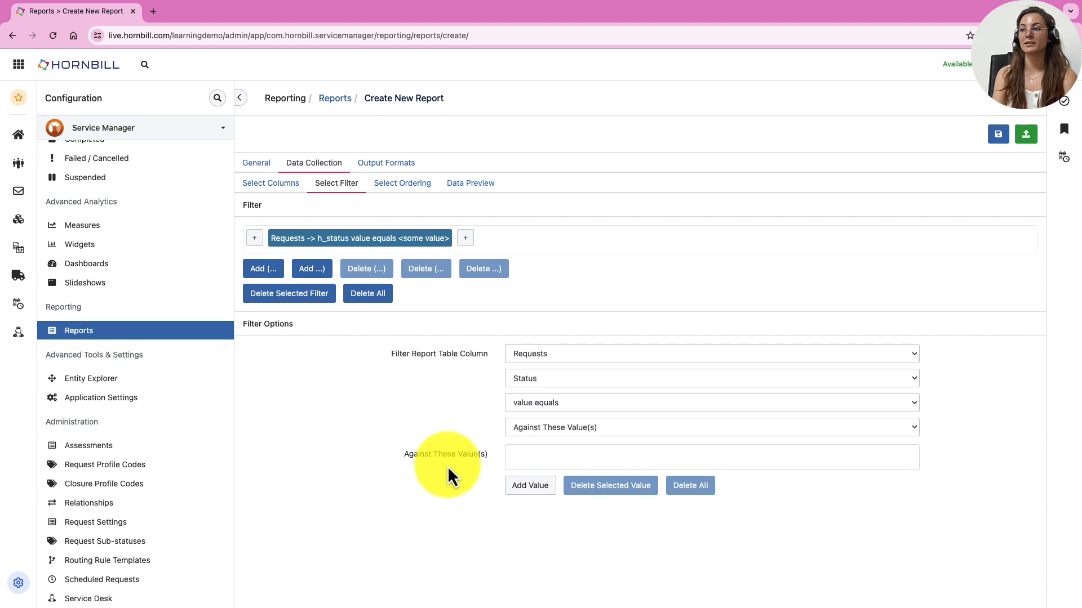
click(530, 489)
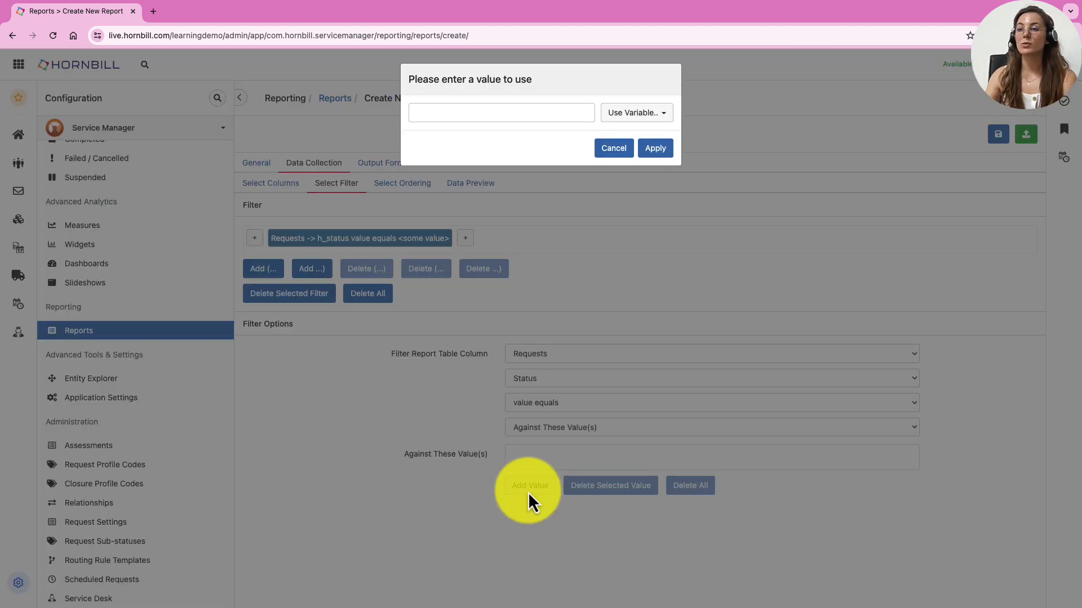
click(469, 113)
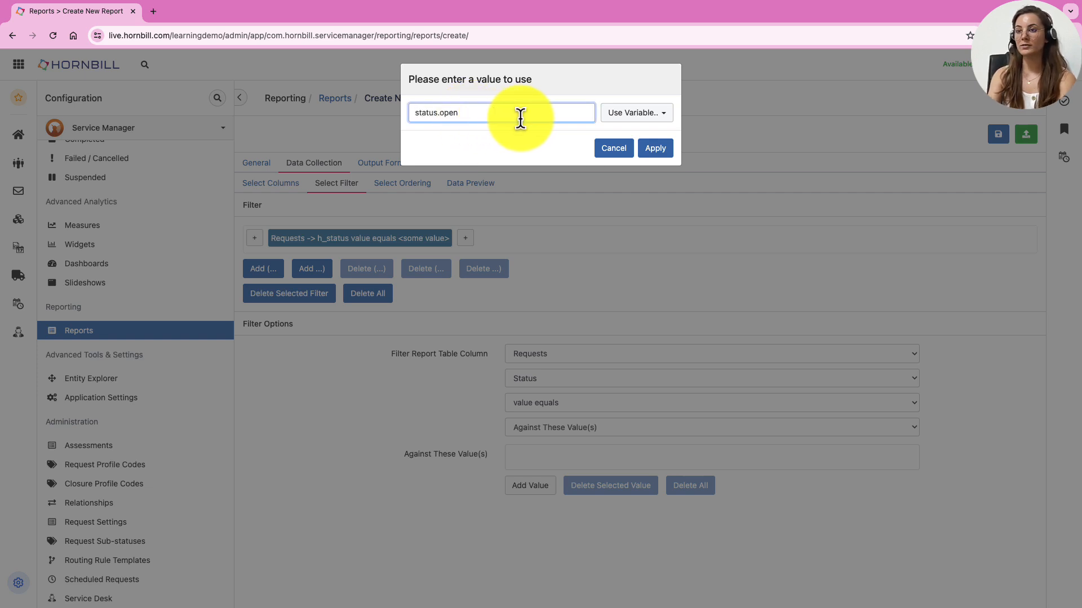
click(659, 149)
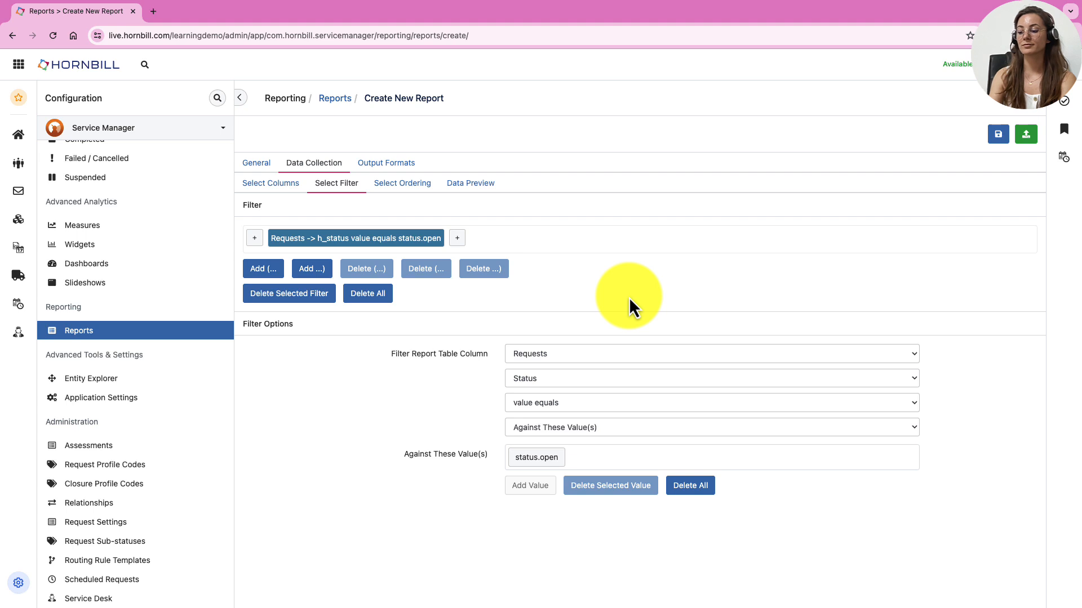
- Add a second filter condition after the status.open one, based on the Status column of the Requests table
click(457, 239)
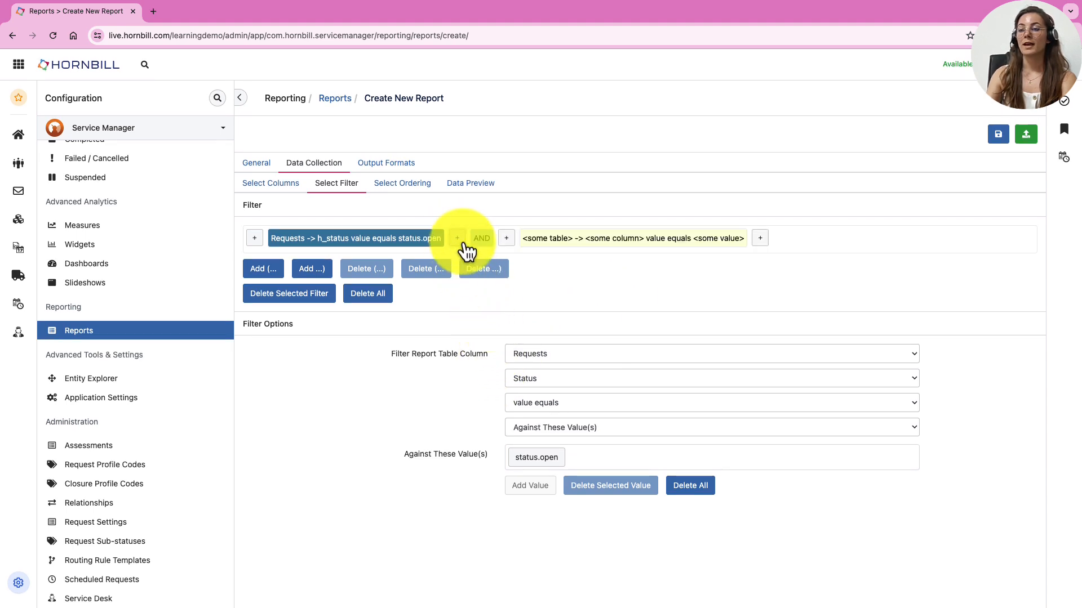
click(546, 240)
click(557, 356)
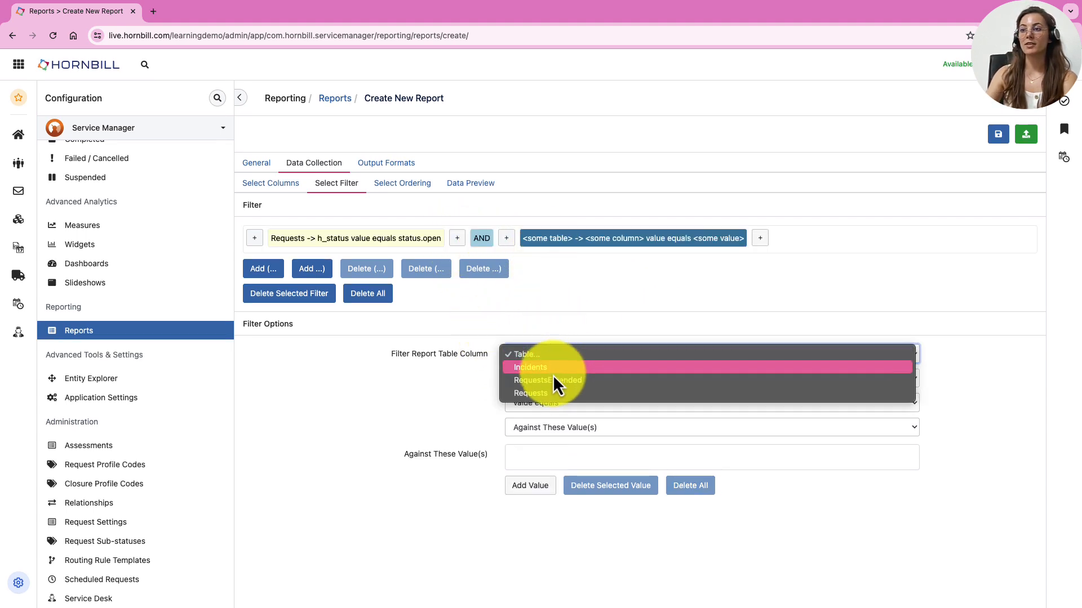
click(549, 397)
click(547, 384)
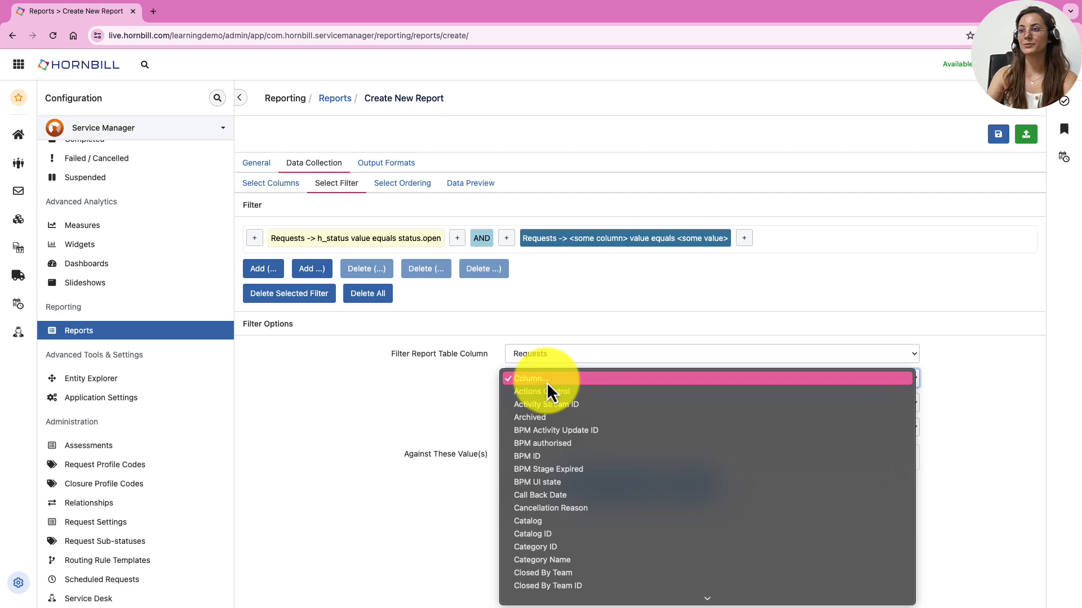
text(st)
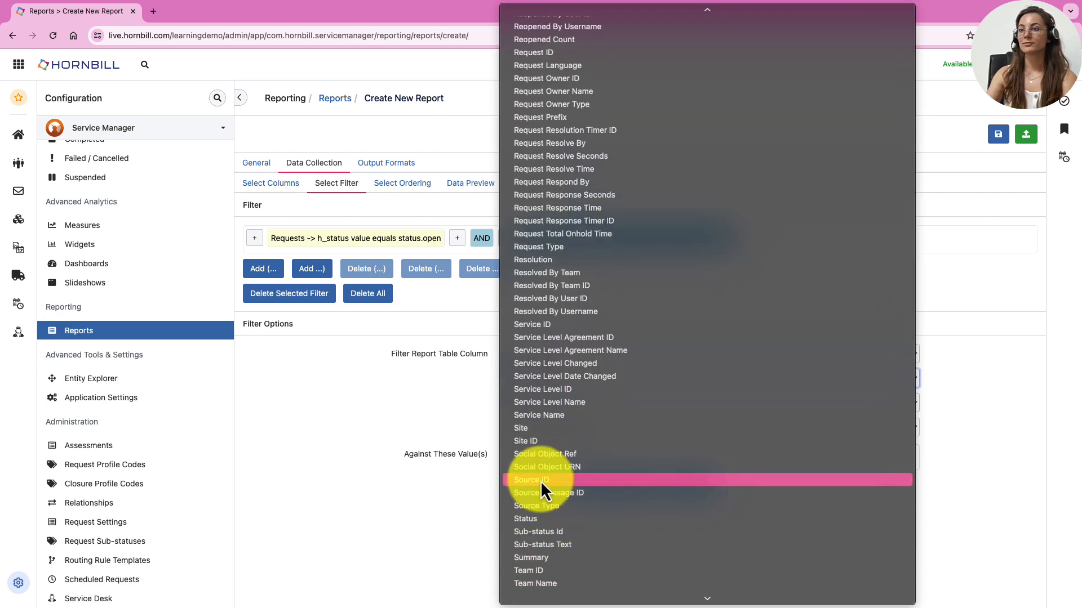
click(532, 518)
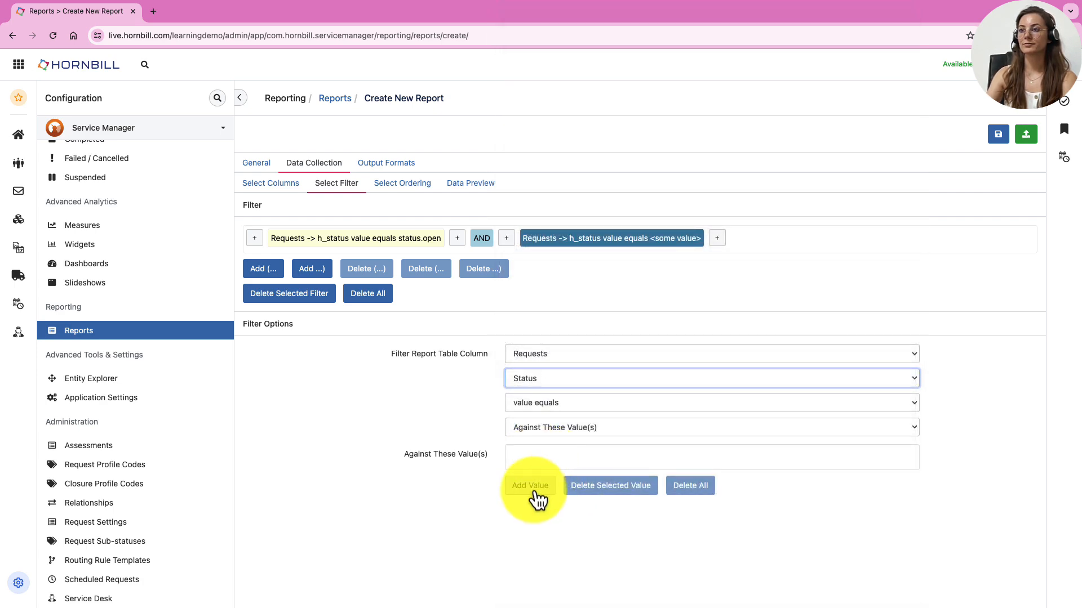
- Add status.onhold as the value that the second status condition is compared against
click(533, 489)
click(479, 112)
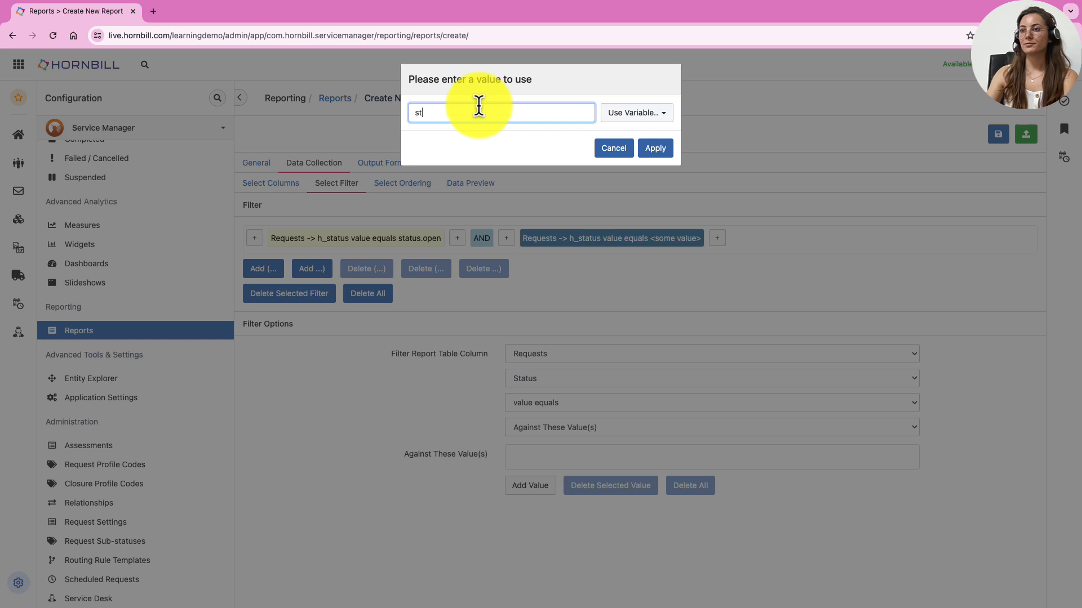
text(status.onhol)
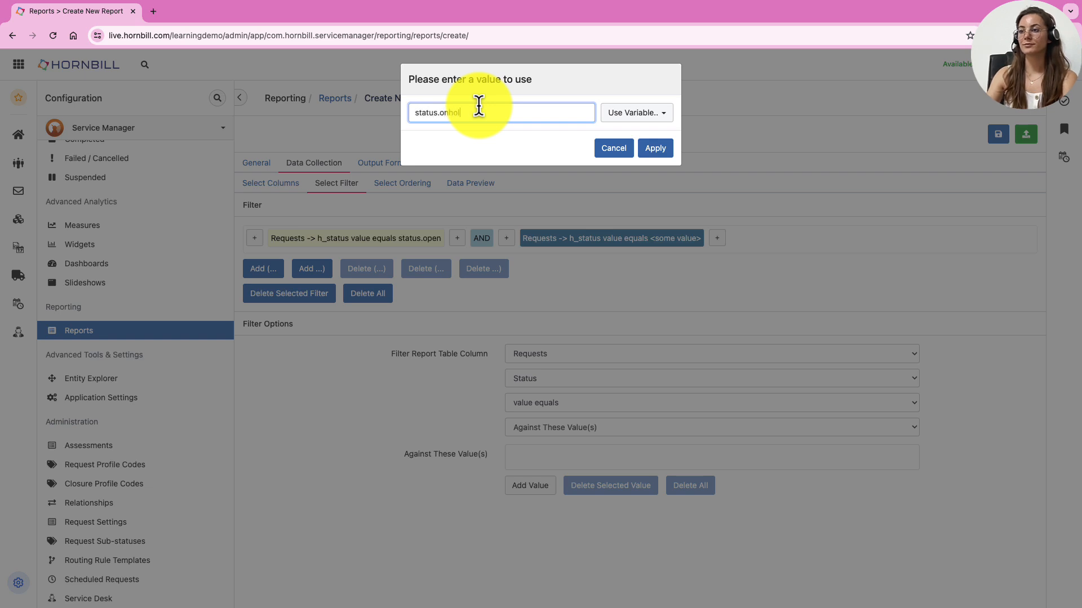
text(d)
click(655, 148)
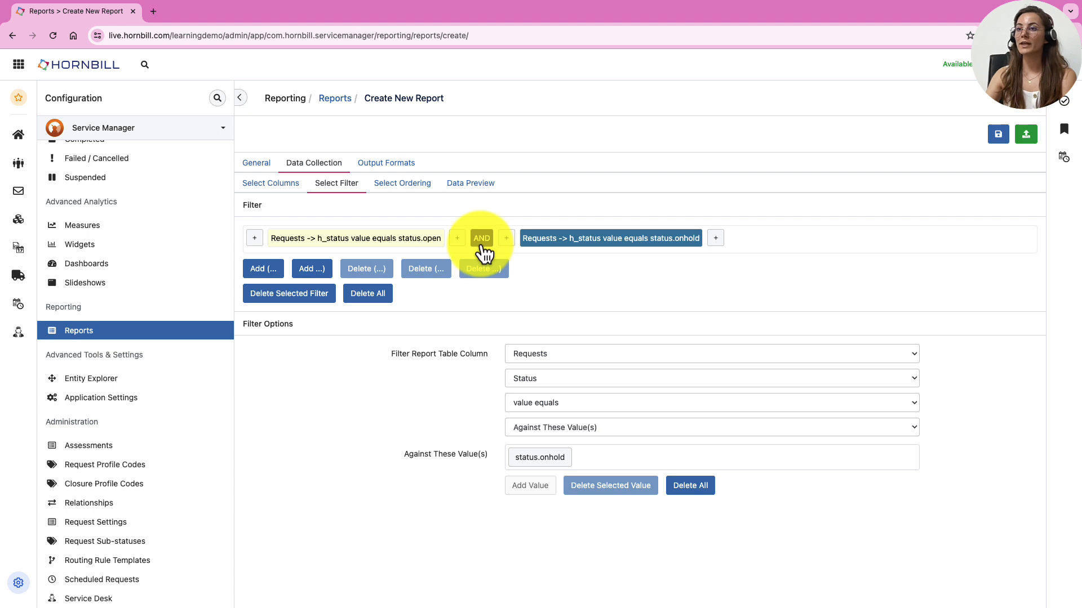
- Join the two status conditions with OR, checking the report's data preview before and after the change
click(461, 183)
triple_click(313, 256)
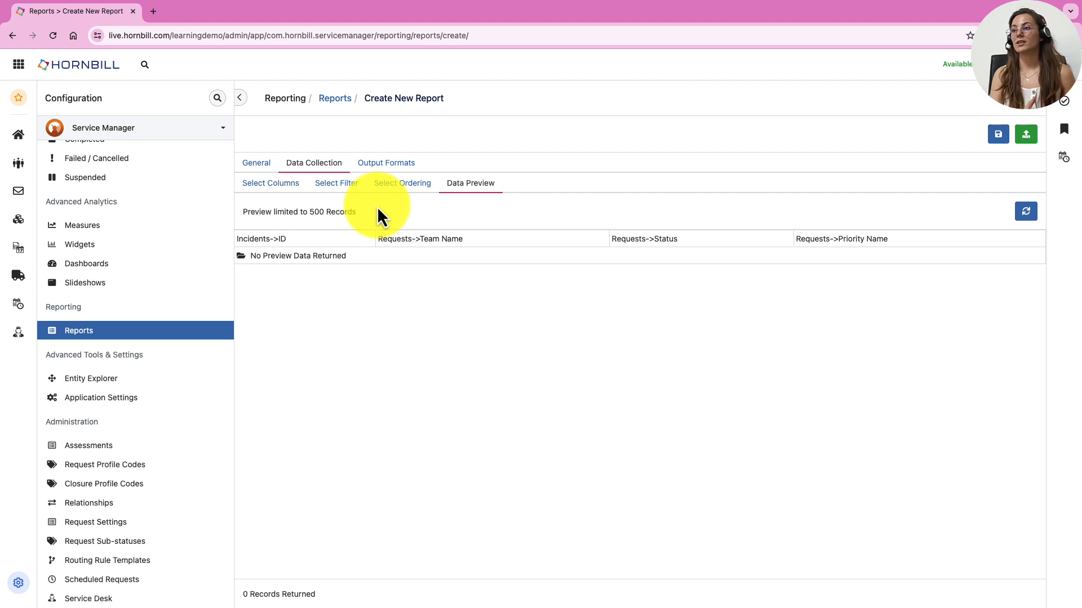
click(351, 189)
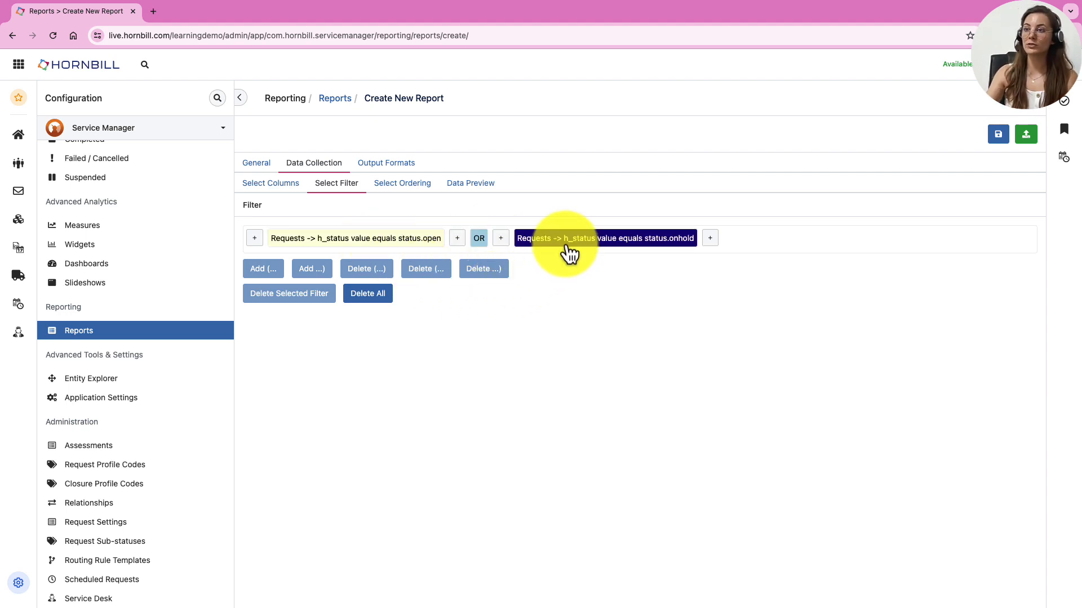
click(475, 188)
scroll(697, 395, down, 10)
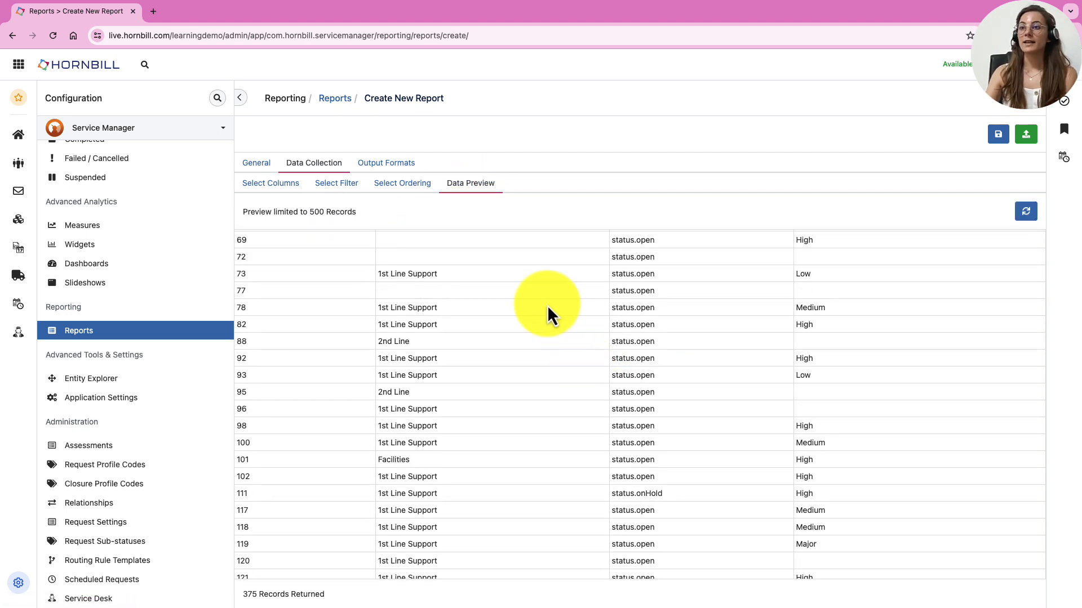
- Group the report by the Requests->Priority Name column and open the report's output format settings
click(396, 189)
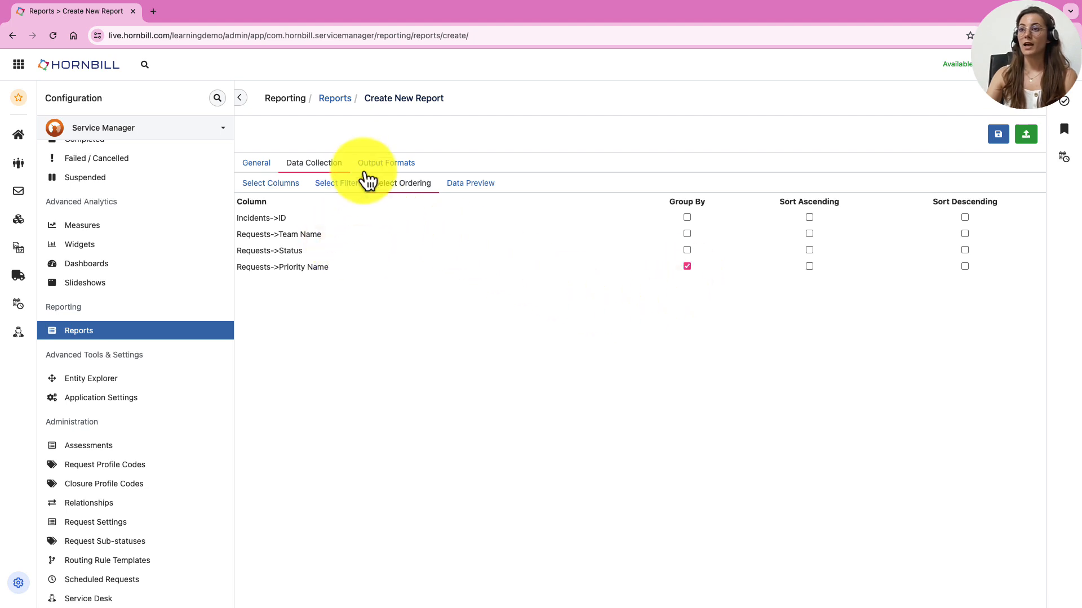
click(386, 167)
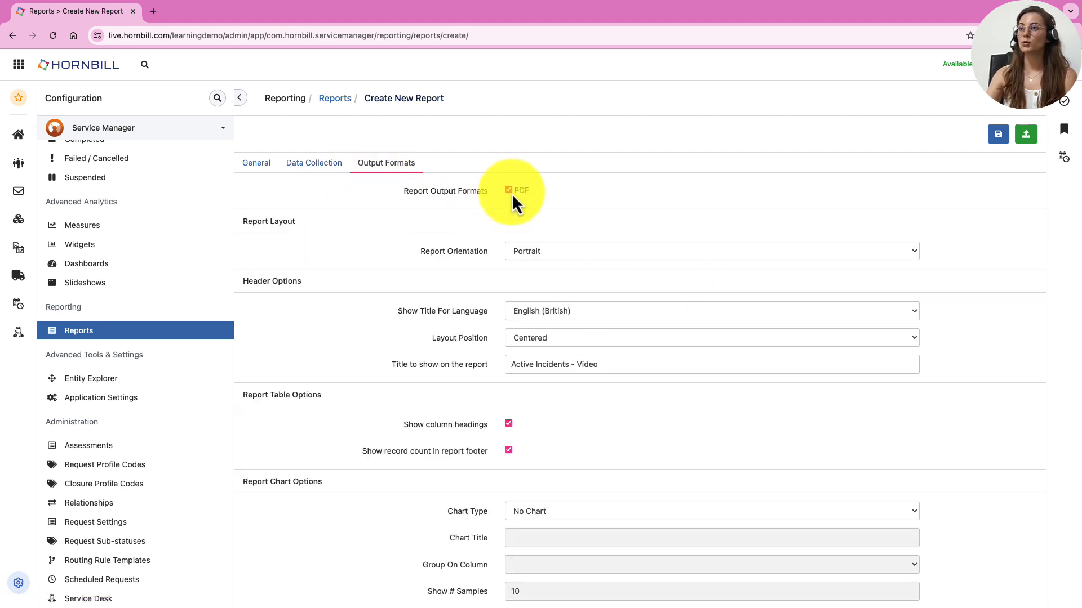
- Keep the report orientation as Portrait and add a Pie Chart grouped on the Requests->Priority Name column
click(524, 252)
click(523, 250)
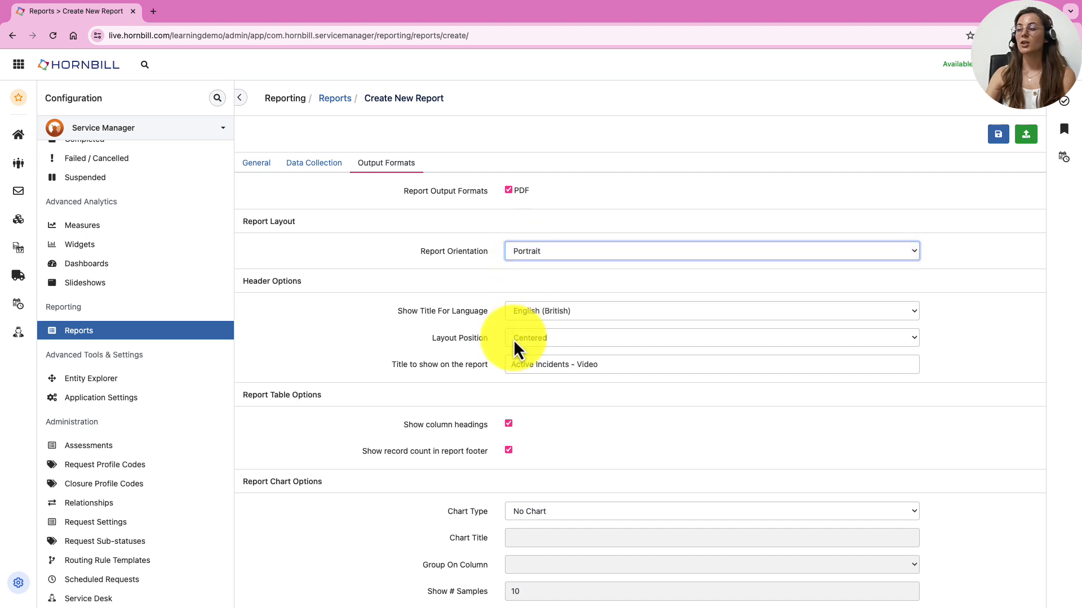
scroll(530, 361, down, 2)
scroll(536, 380, down, 4)
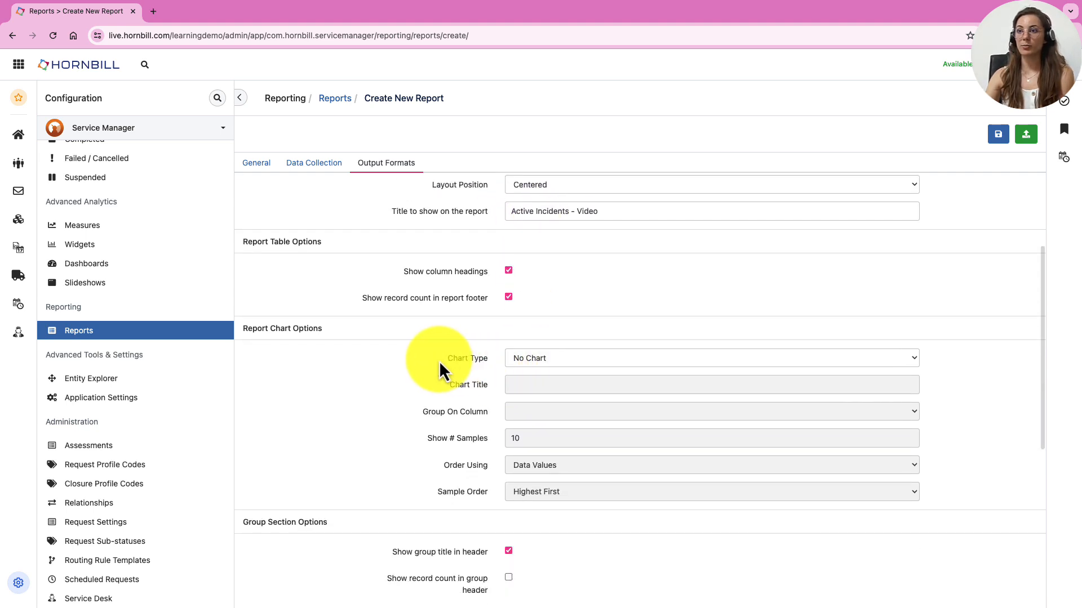
click(546, 359)
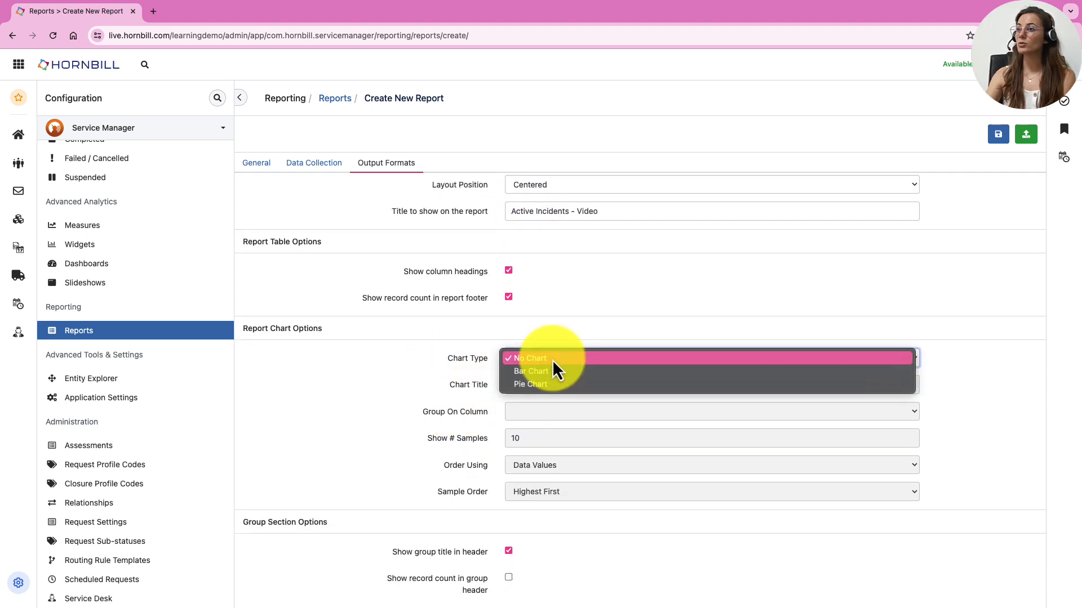
click(540, 386)
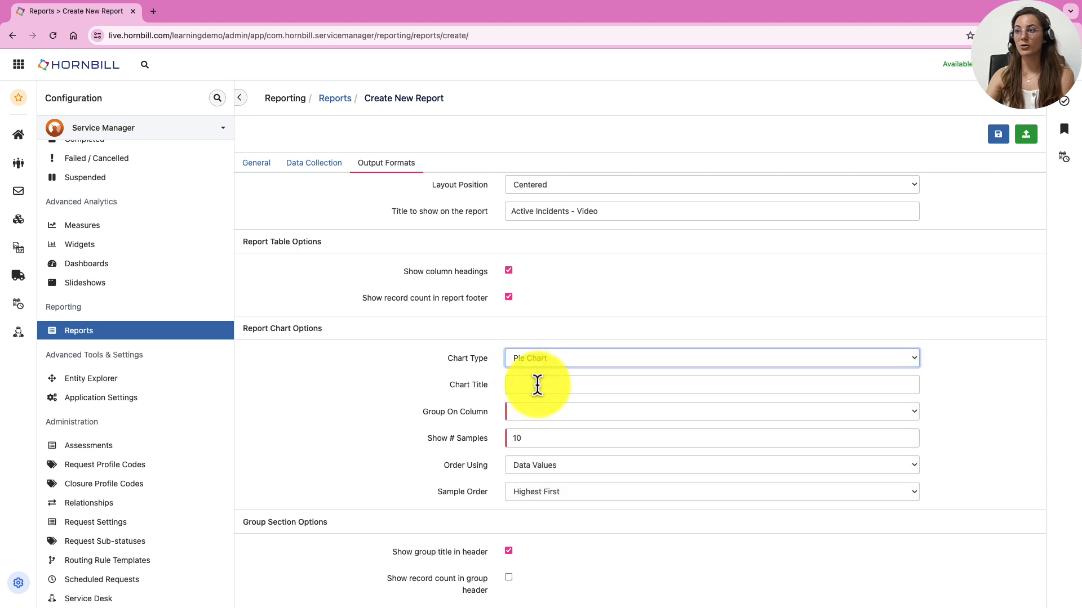
click(533, 417)
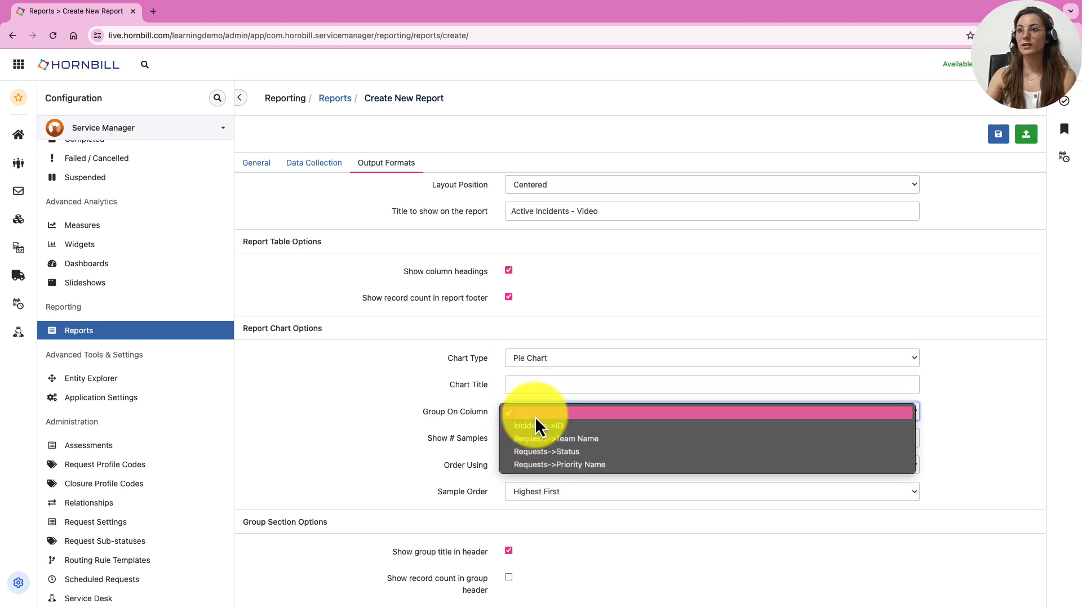
click(591, 465)
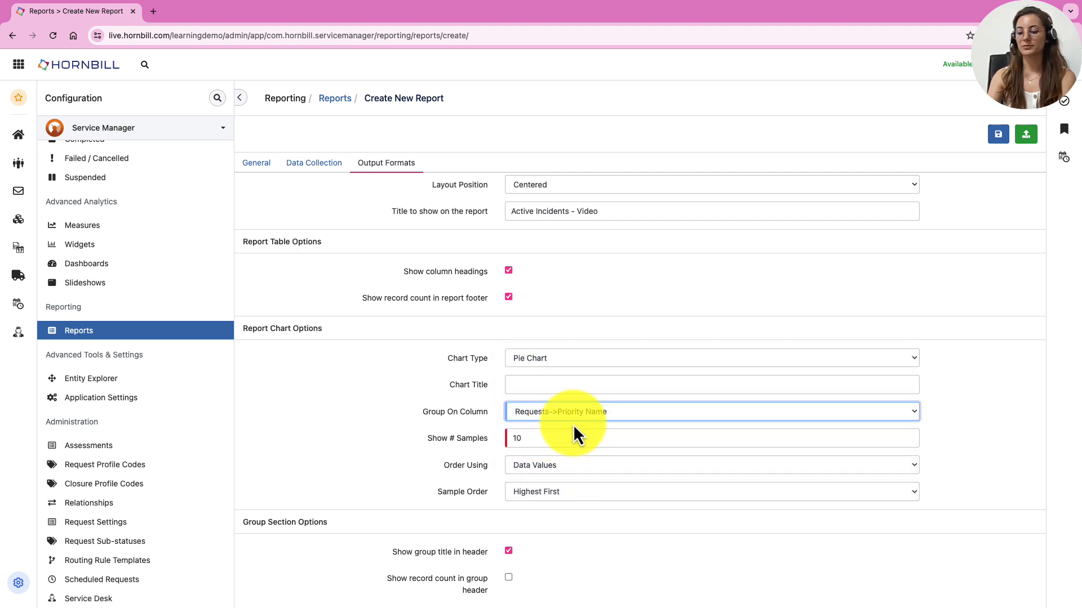
- Save the new report and run it, dismissing the alert about the report history
scroll(645, 533, down, 1)
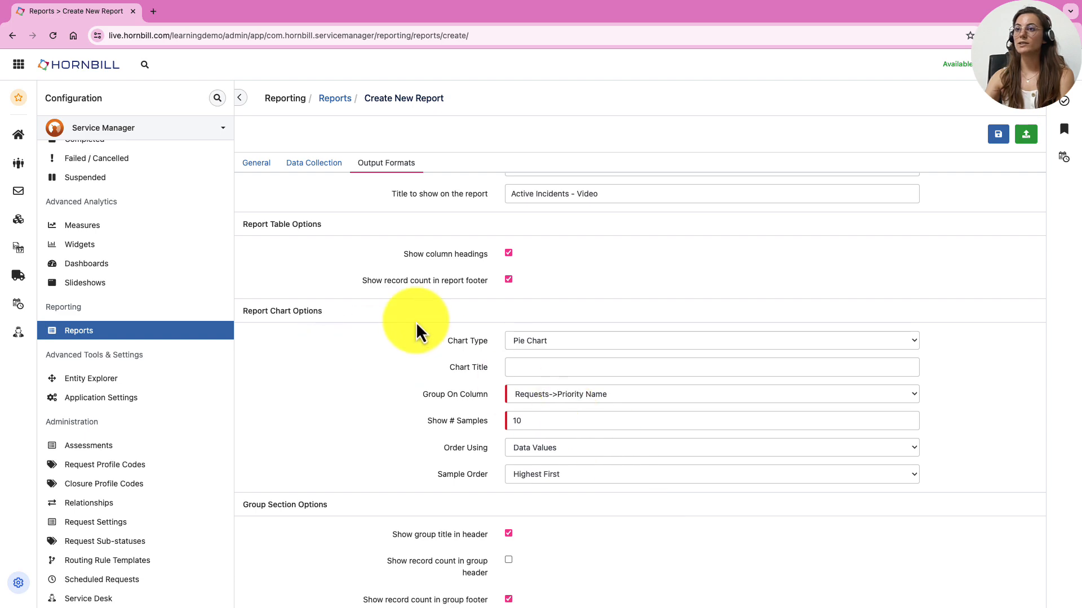
scroll(573, 278, up, 3)
click(999, 135)
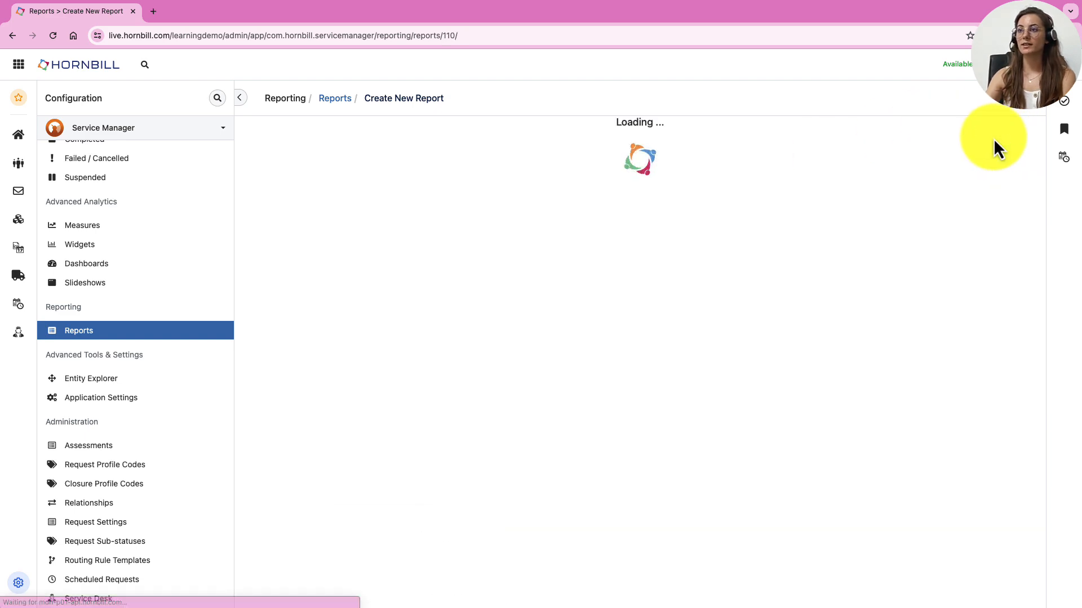
click(977, 136)
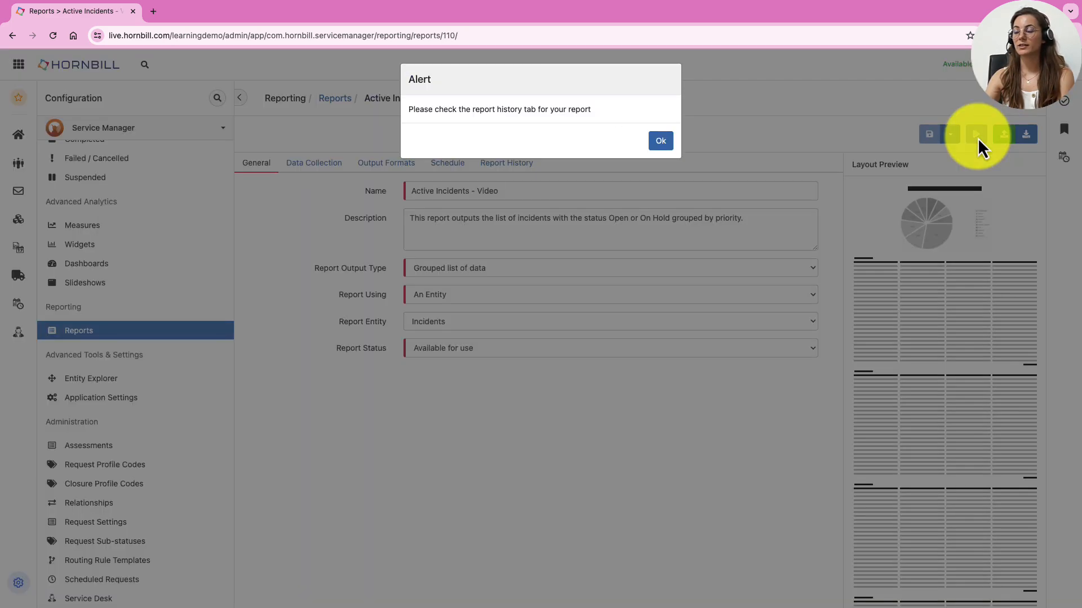
click(665, 142)
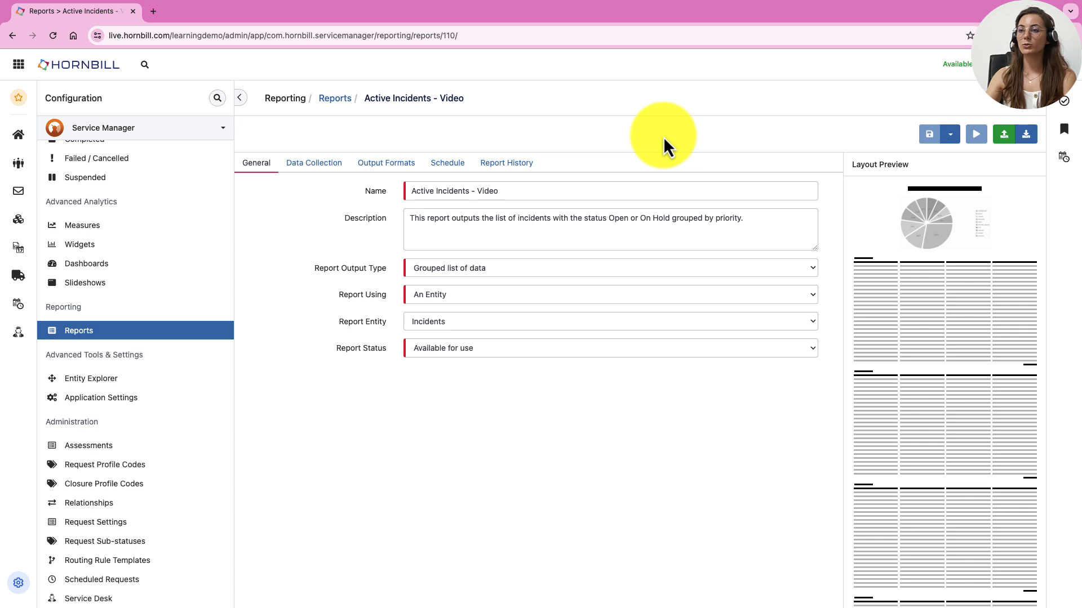
- Check the run's status in the report history and download its PDF output, Active Incidents - Video_426.pdf
click(513, 169)
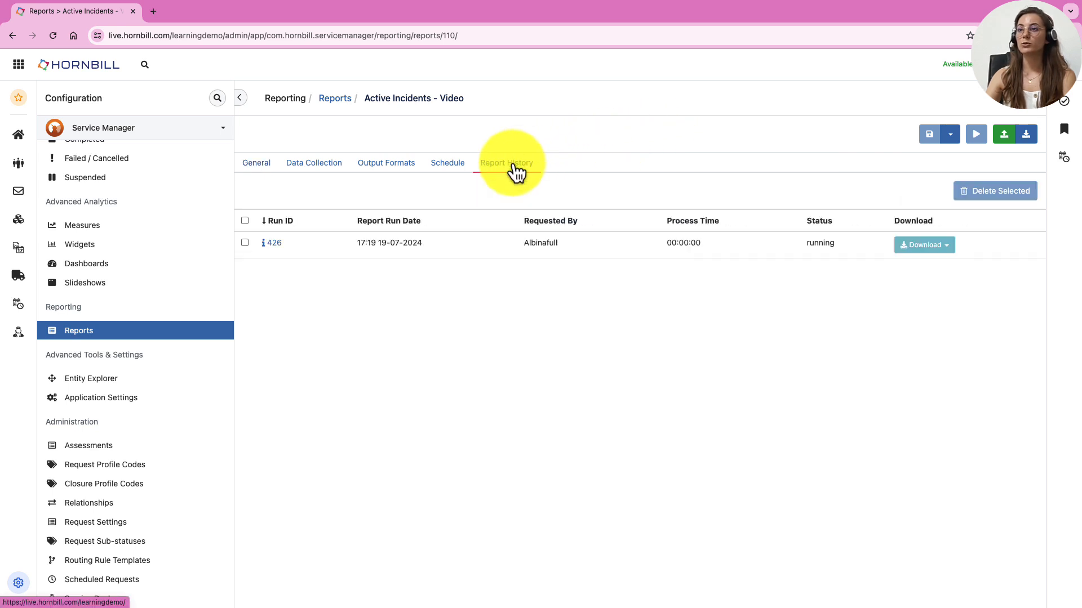
mouse_move(818, 255)
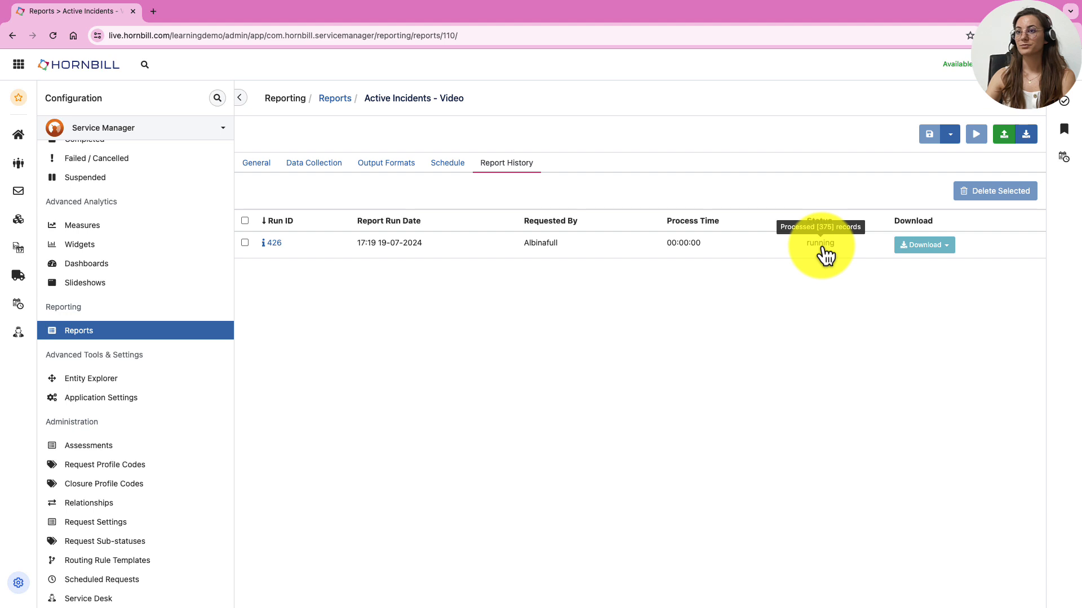
click(956, 248)
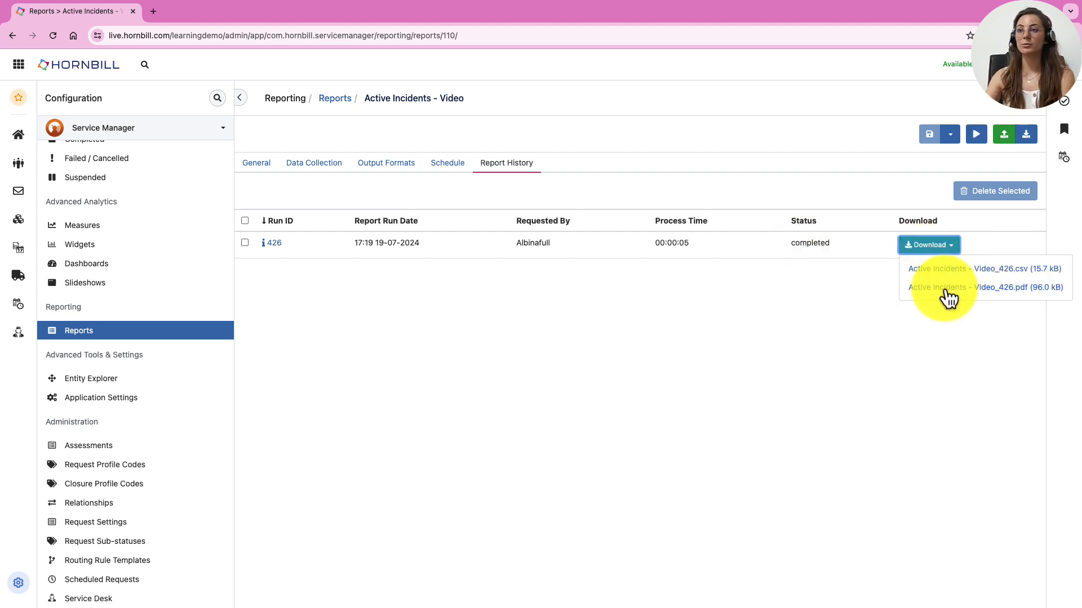
click(963, 293)
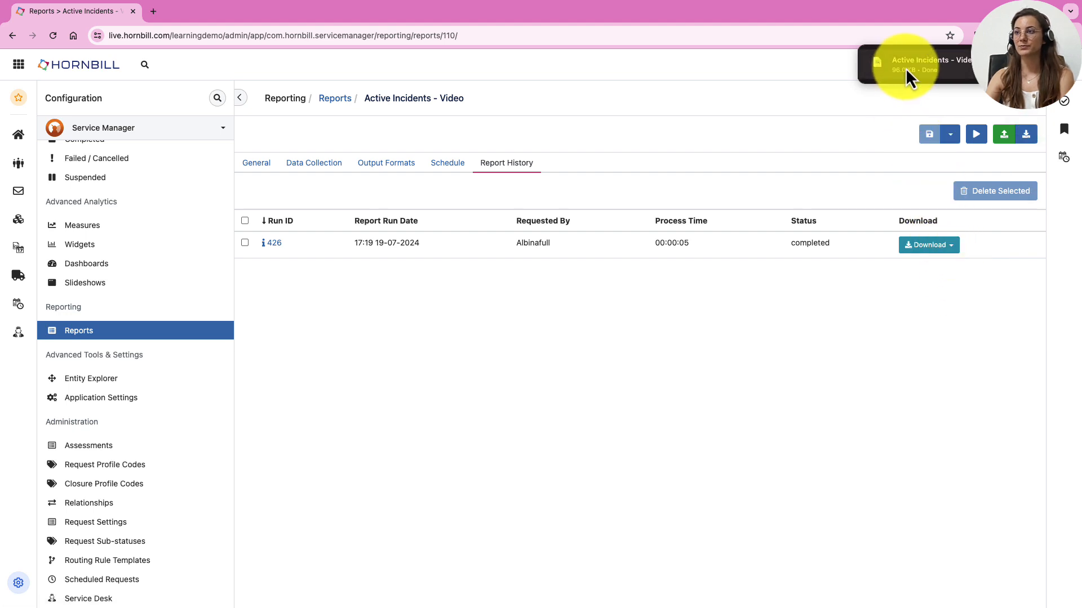
- Open the downloaded PDF and examine its pie chart and the incident tables grouped by priority
click(930, 64)
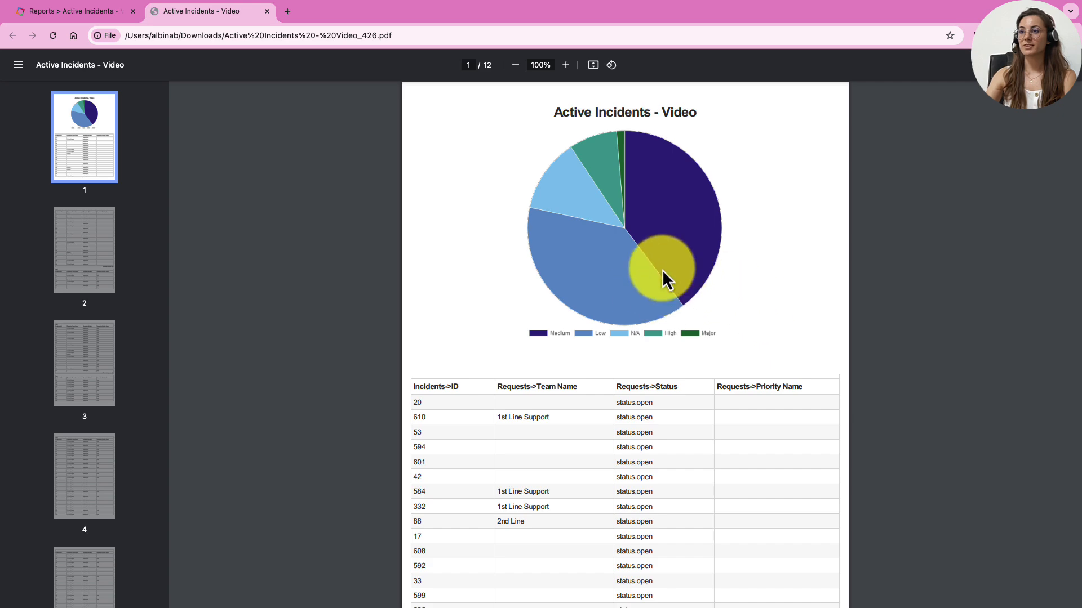
scroll(688, 440, down, 9)
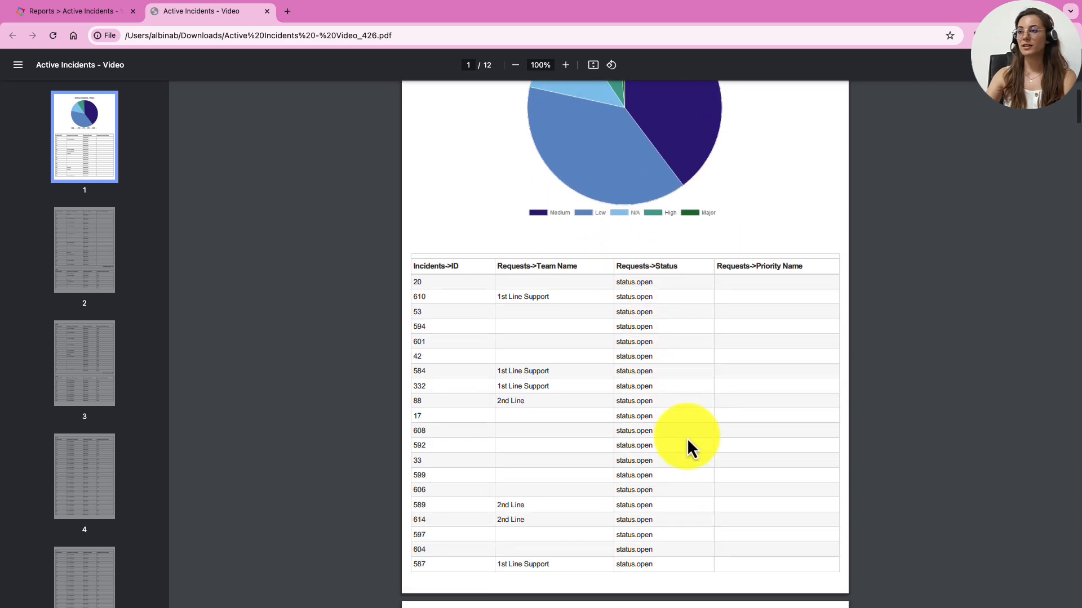
scroll(687, 437, down, 8)
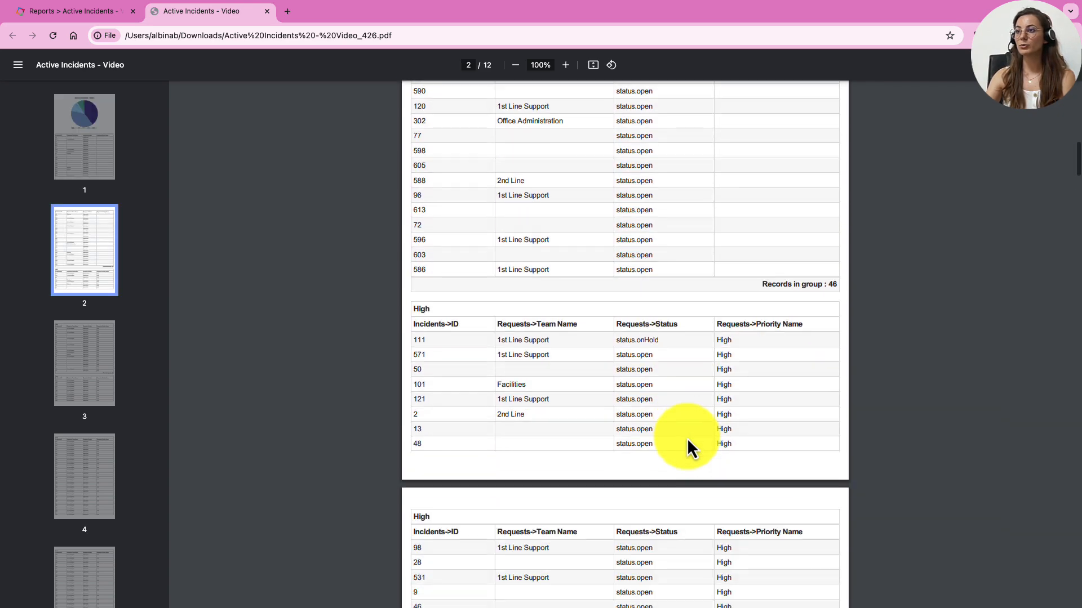